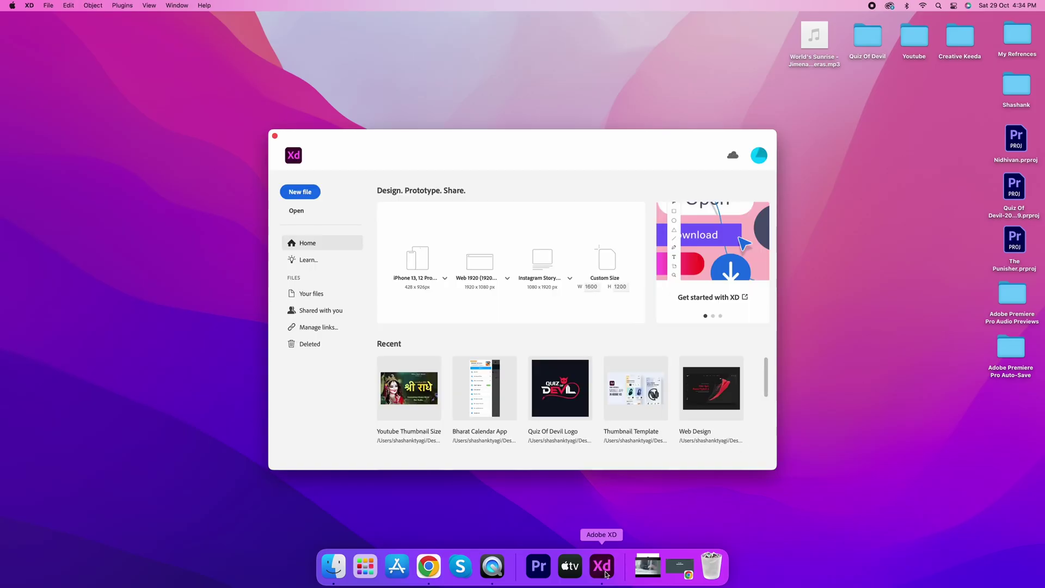
# Create an iPhone 13, 12 Pro Max artboard and draw a 428 × 60 header rectangle across its upper edge
pyautogui.click(419, 266)
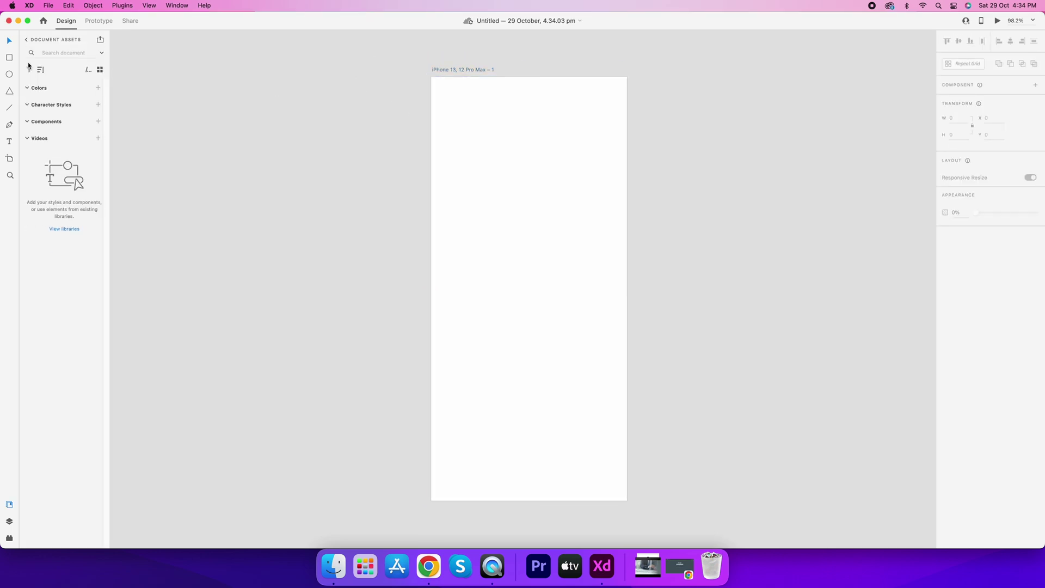
pyautogui.moveTo(431, 77); pyautogui.dragTo(629, 107)
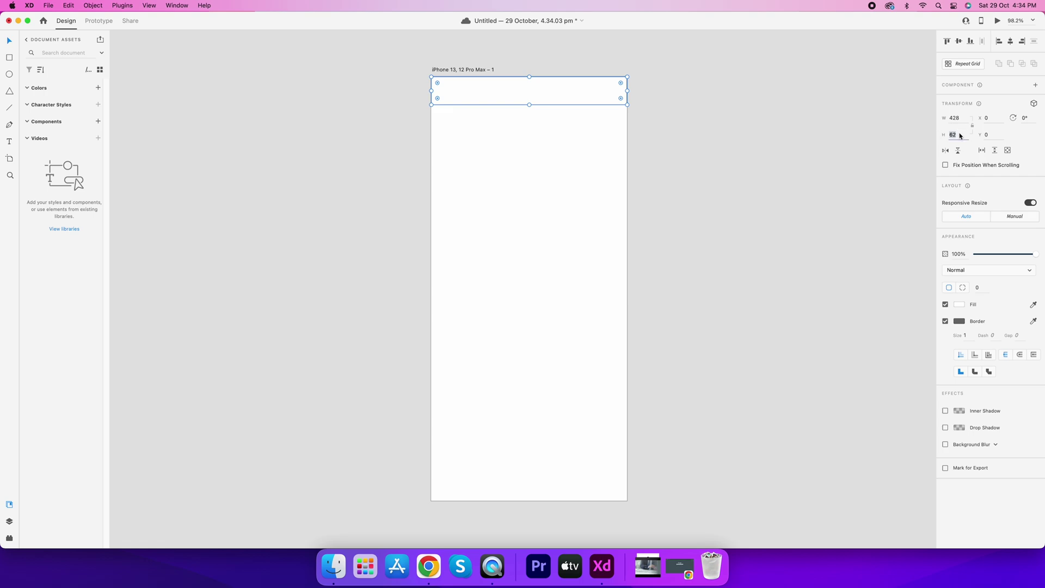
pyautogui.write('60')
pyautogui.press('Return')
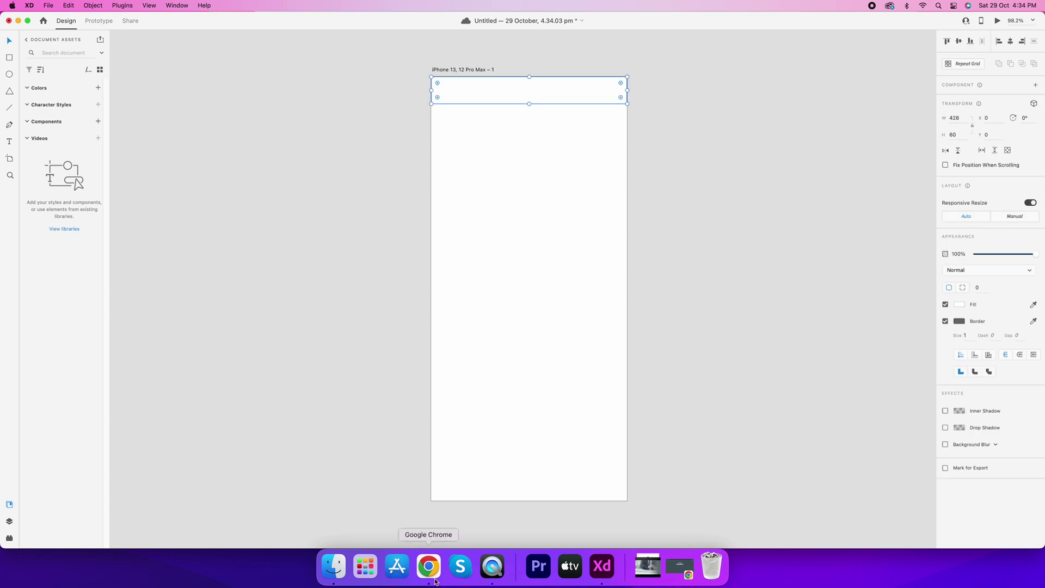
# Add the text "Wallpapers" on the artboard below the header rectangle
pyautogui.click(387, 121)
pyautogui.scroll(5, 472, 138)
pyautogui.click(427, 168)
pyautogui.scroll(-3, 262, 157)
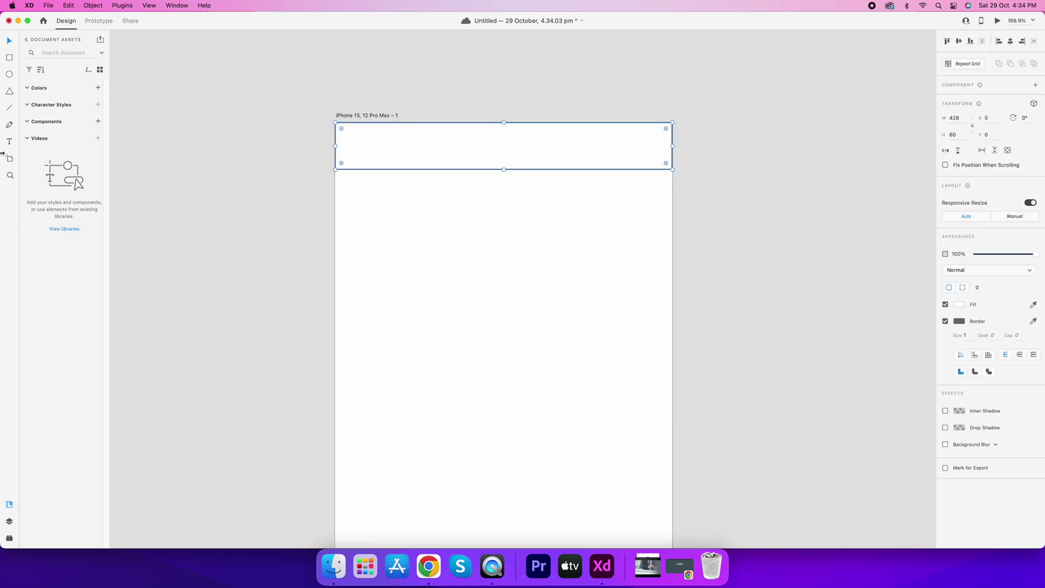
pyautogui.click(11, 144)
pyautogui.click(451, 301)
pyautogui.write('Wallpa')
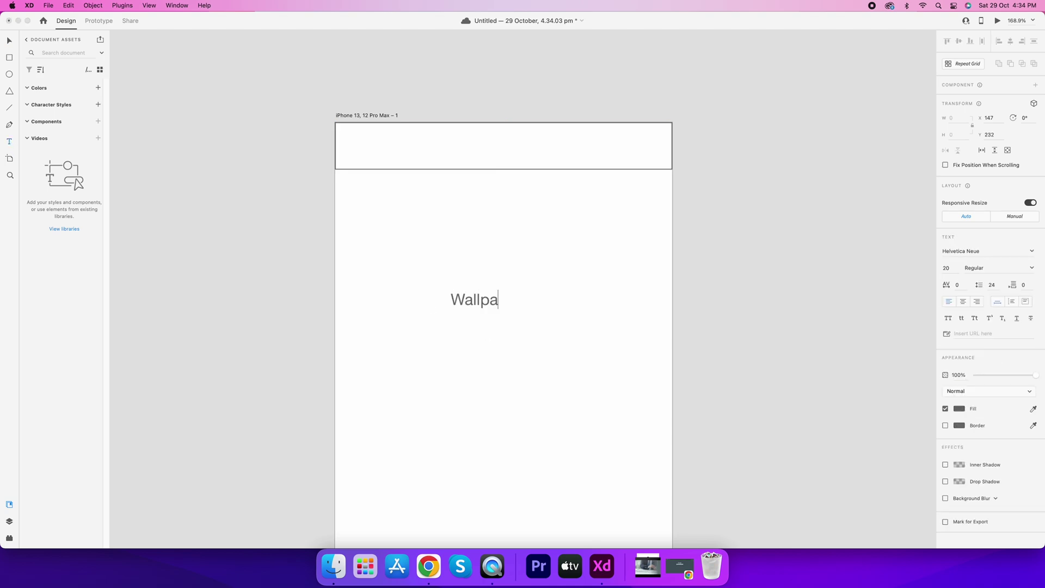
pyautogui.write('pers')
pyautogui.press('Escape')
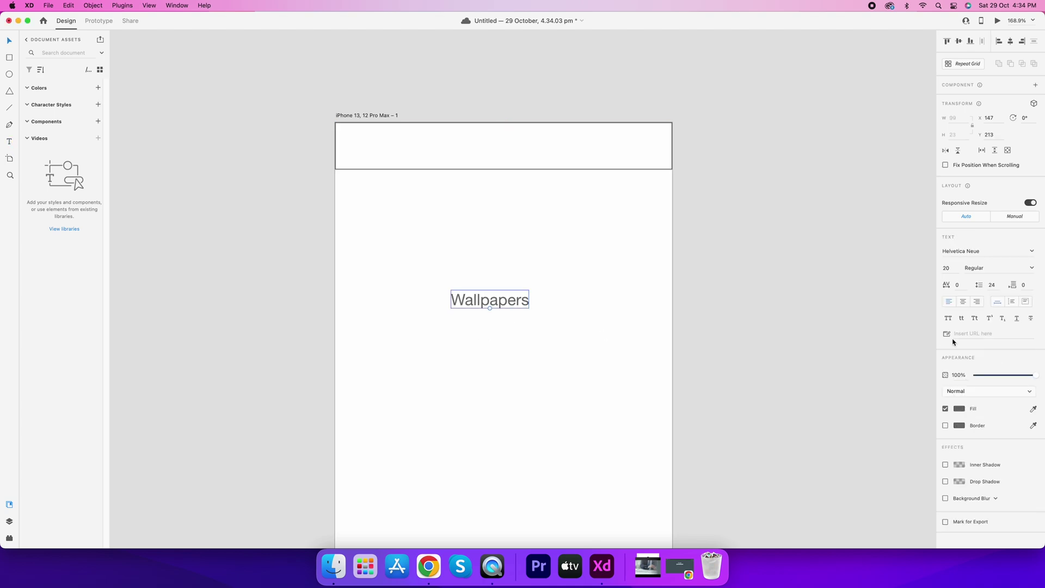
# Center-align the "Wallpapers" text, move it into the header rectangle and center it there vertically
pyautogui.click(962, 301)
pyautogui.moveTo(527, 301); pyautogui.dragTo(510, 151)
pyautogui.keyDown('shift'); pyautogui.click(647, 158); pyautogui.keyUp('shift')
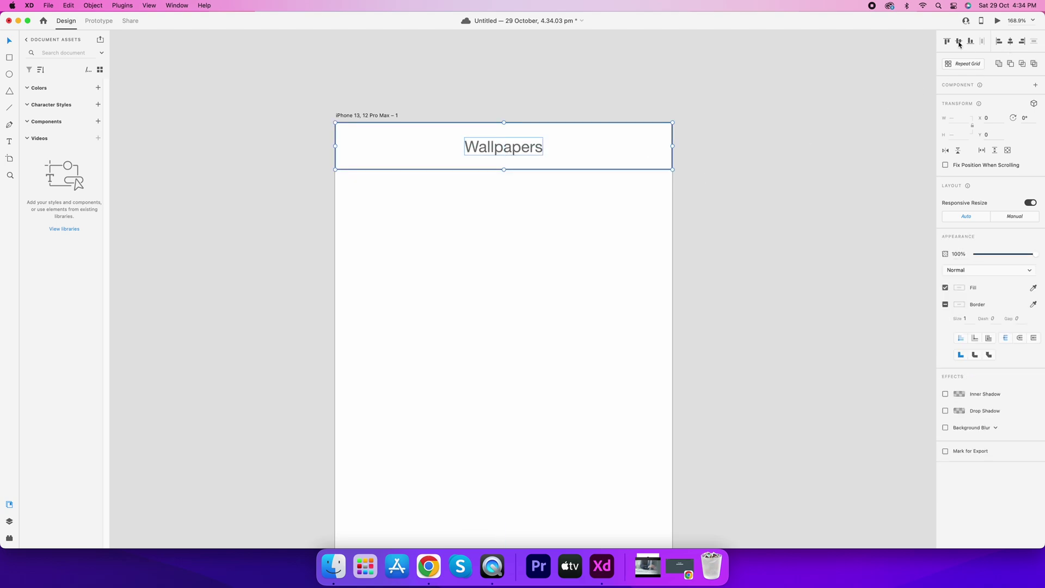
pyautogui.click(583, 182)
# Remove the header rectangle's border and fill it with near-black
pyautogui.click(590, 166)
pyautogui.click(959, 306)
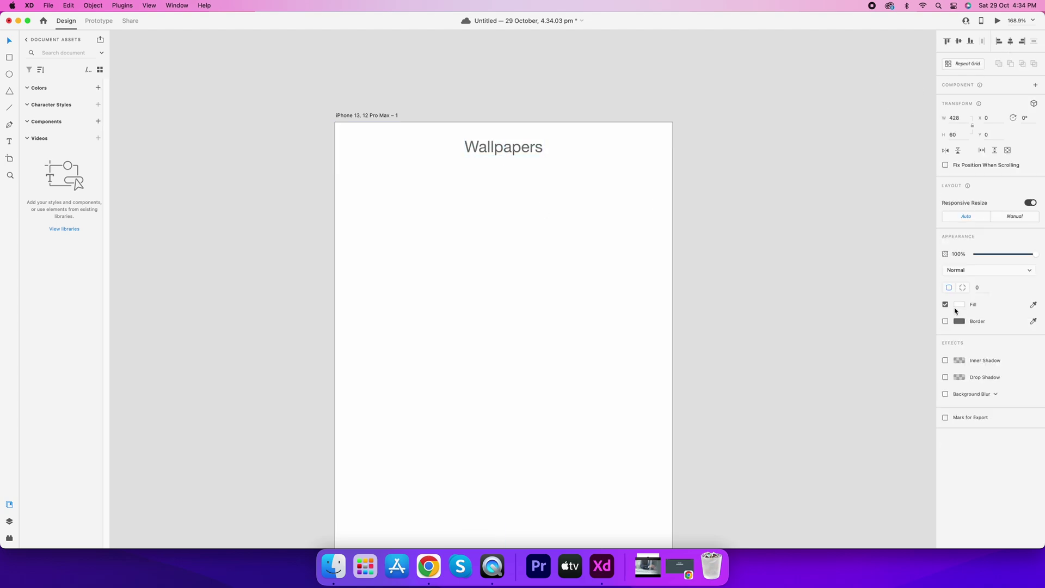
pyautogui.click(885, 315)
# Change the "Wallpapers" title's fill color to white
pyautogui.click(516, 156)
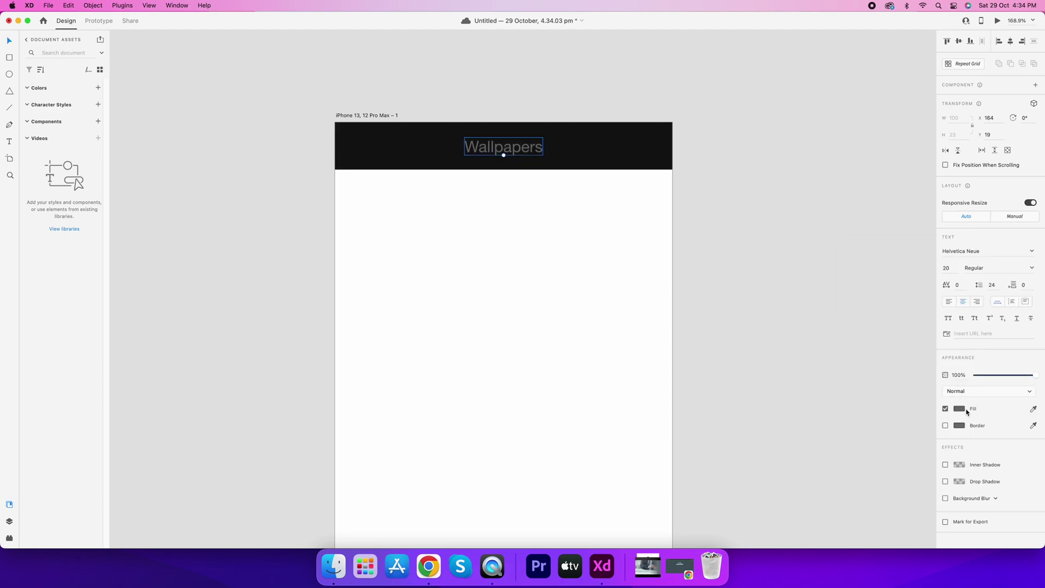
pyautogui.click(958, 409)
pyautogui.moveTo(908, 398); pyautogui.dragTo(847, 364)
# Set the "Wallpapers" title to a heavier Helvetica Neue weight
pyautogui.click(538, 151)
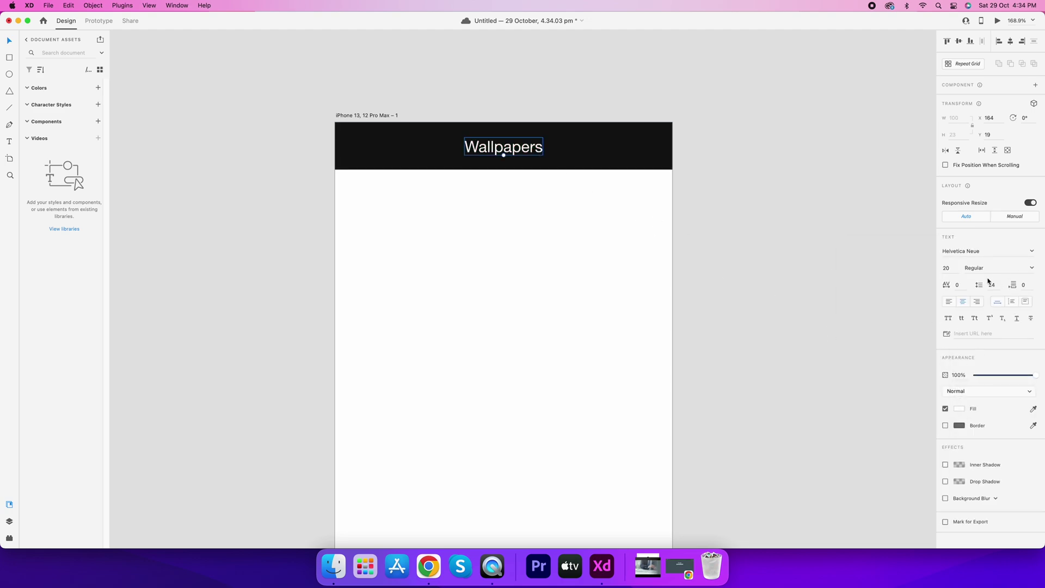
pyautogui.click(1034, 269)
pyautogui.click(986, 340)
pyautogui.press('Escape')
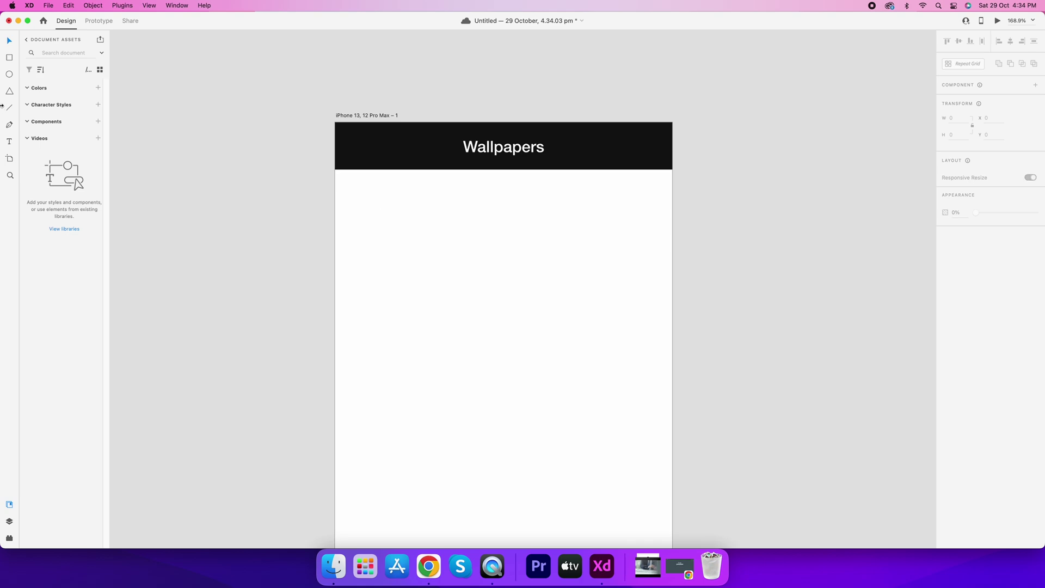
# Build a hamburger menu icon from three stacked 27 × 4 white bars at the header's left end and preview it
pyautogui.moveTo(348, 140)
pyautogui.mouseDown()
pyautogui.moveTo(371, 141)
pyautogui.moveTo(360, 172)
pyautogui.moveTo(358, 140)
pyautogui.moveTo(336, 137)
pyautogui.moveTo(371, 138)
pyautogui.mouseUp()
pyautogui.press('v')
pyautogui.scroll(5, 356, 137)
pyautogui.keyDown('shift'); pyautogui.click(359, 154); pyautogui.keyUp('shift')
pyautogui.keyDown('shift'); pyautogui.click(359, 139); pyautogui.keyUp('shift')
pyautogui.press('super+Return')
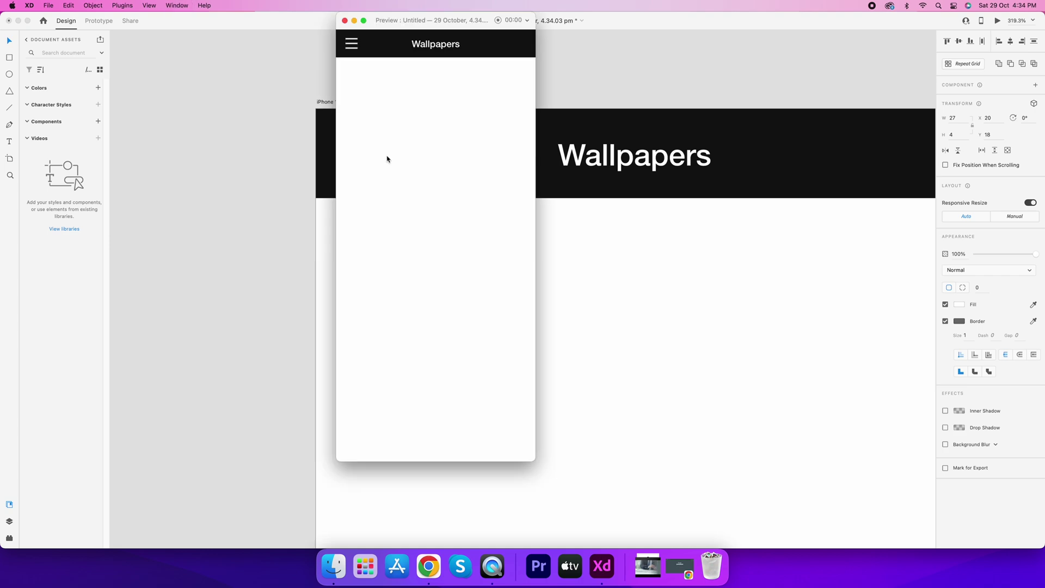
pyautogui.click(344, 21)
# Remove the border from the three menu icon bars and check them in the preview
pyautogui.click(944, 321)
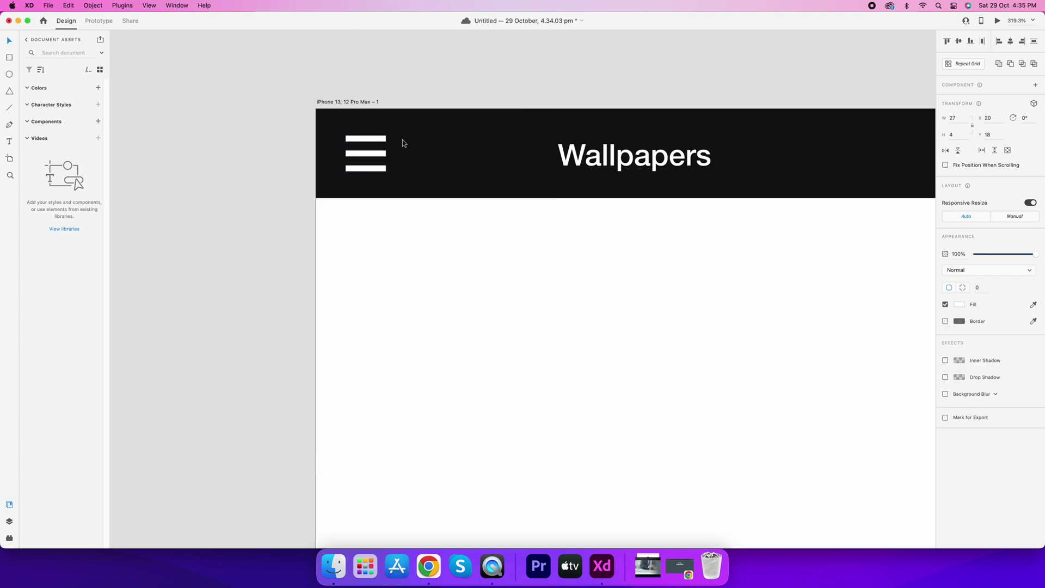
pyautogui.press('super+Return')
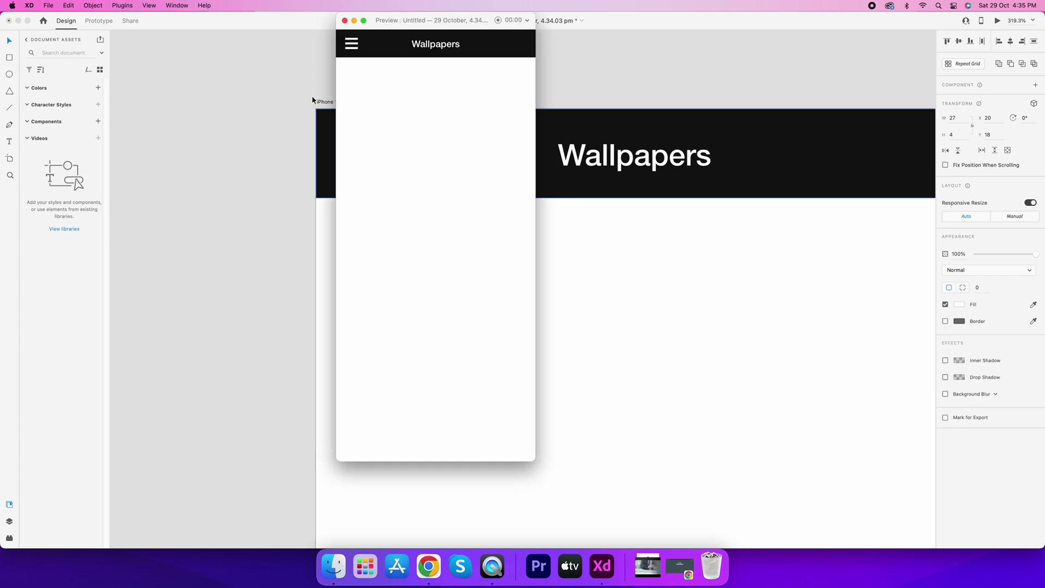
pyautogui.click(344, 20)
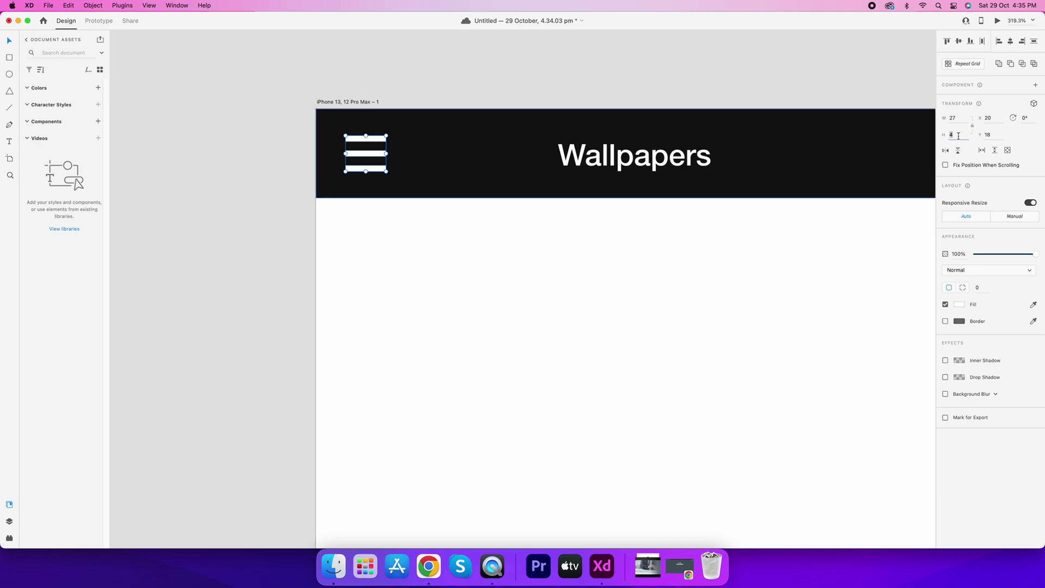
# Set the menu icon bars' height to 3, shift the icon to Y 20 and check it in the preview
pyautogui.press('Down')
pyautogui.moveTo(365, 136); pyautogui.dragTo(367, 138)
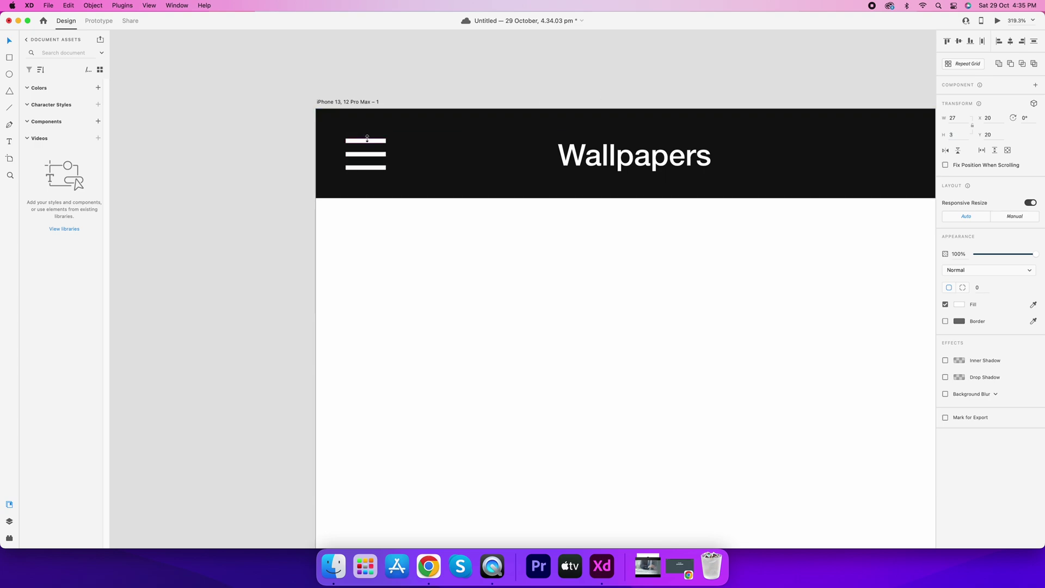
pyautogui.press('Up')
pyautogui.press('super+Return')
pyautogui.click(345, 20)
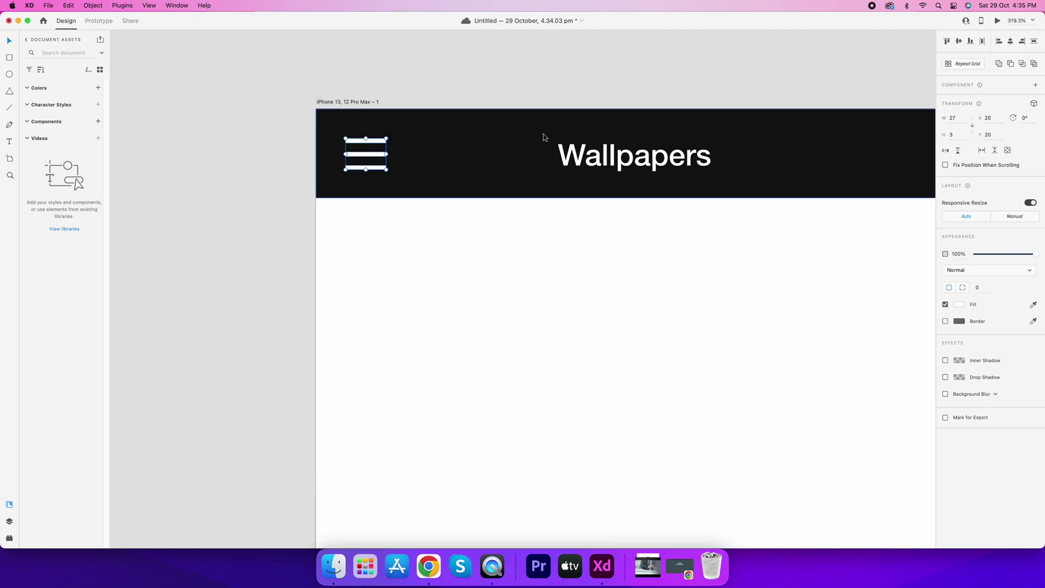
# Set the menu icon bars' height to 2, reposition the icon at Y 20 and check it in the preview
pyautogui.click(961, 136)
pyautogui.write('2')
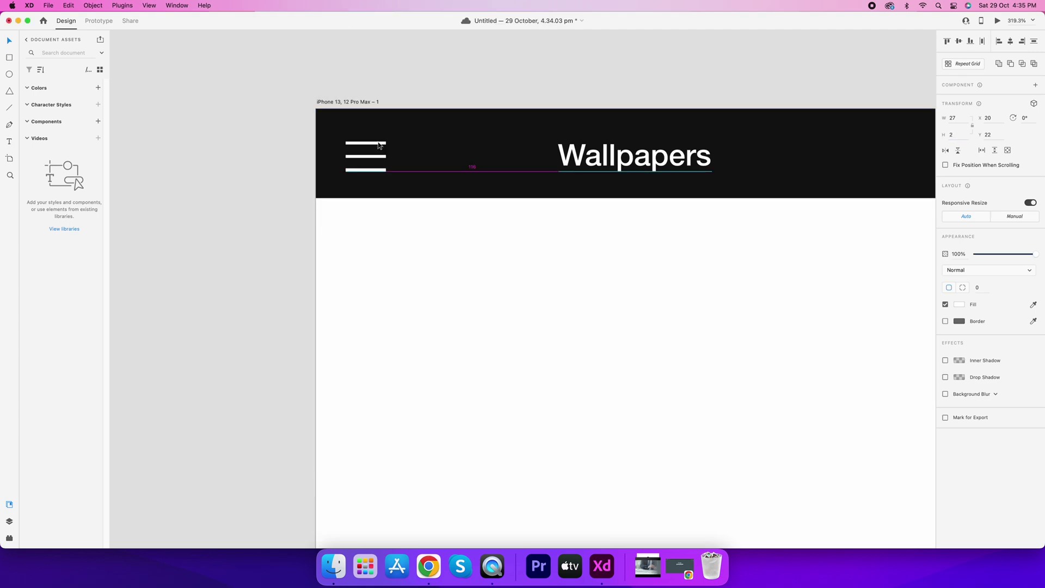
pyautogui.click(380, 144)
pyautogui.press('super+Return')
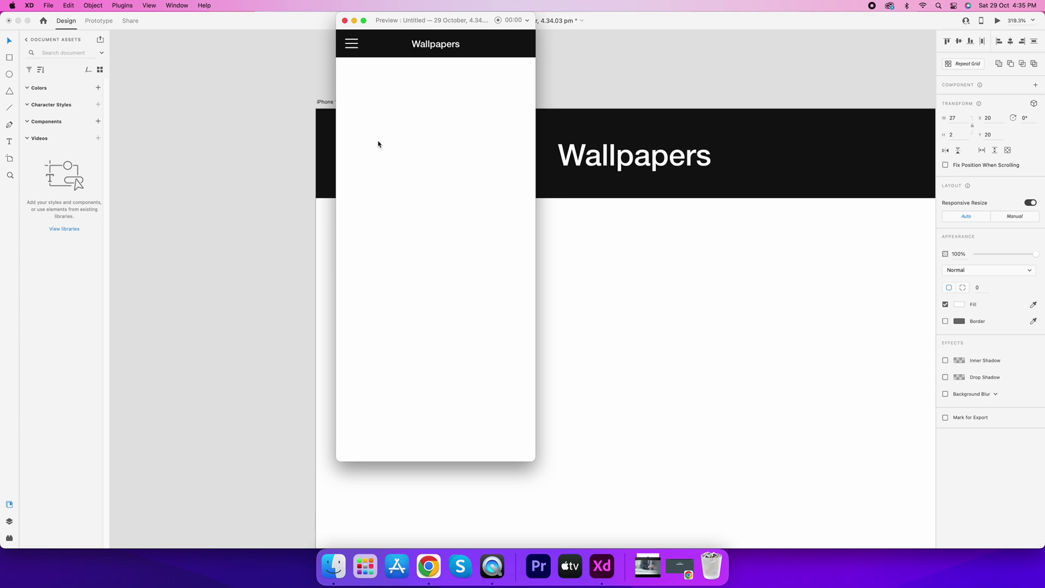
pyautogui.click(344, 22)
# Set the "Wallpapers" title's font weight to Regular
pyautogui.click(634, 156)
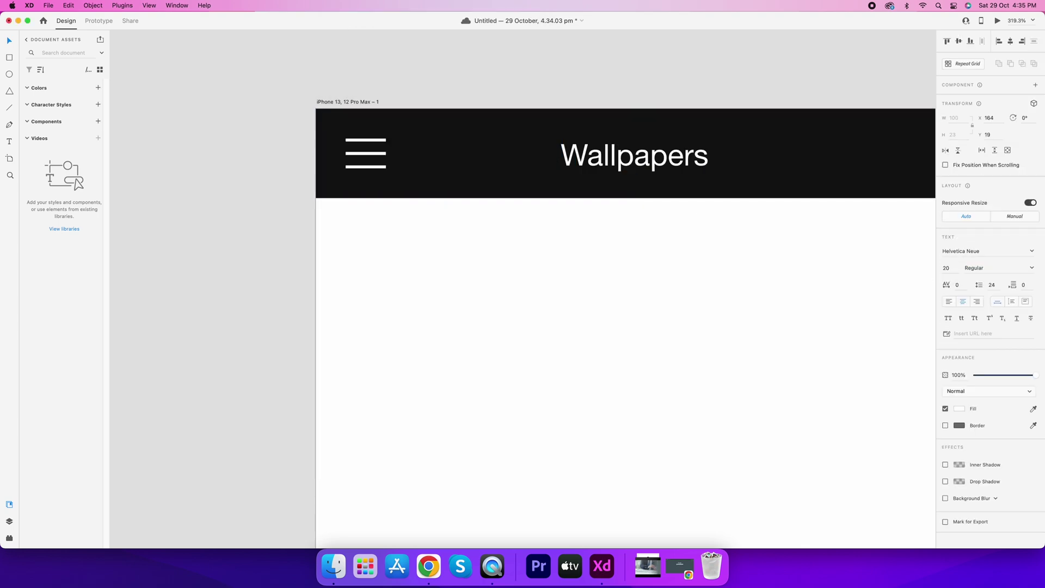
pyautogui.click(506, 259)
pyautogui.scroll(-3, 506, 259)
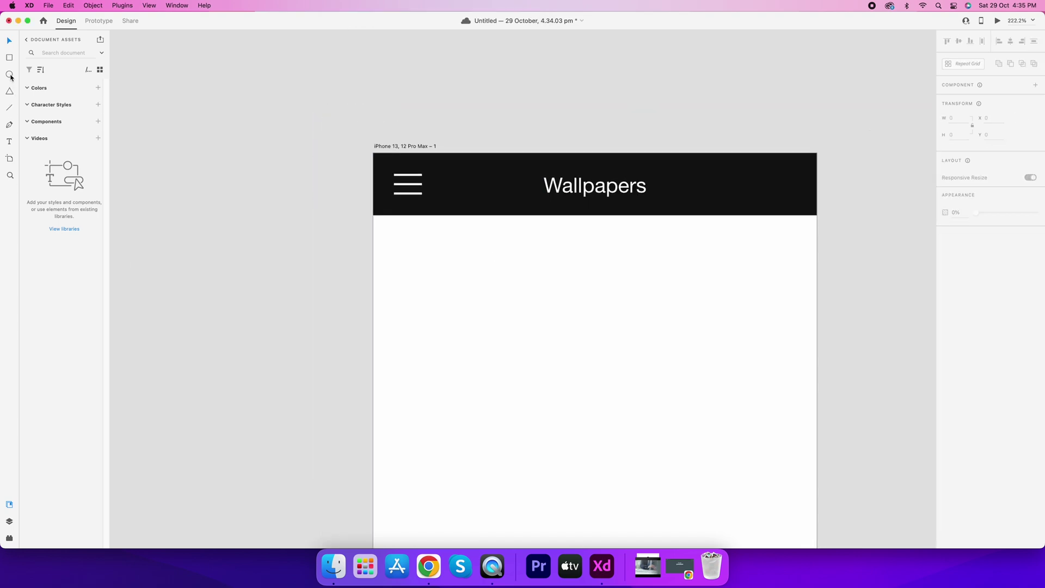
# Insert the Feather "search" icon using the Icons 4 Design plugin
pyautogui.moveTo(427, 175); pyautogui.dragTo(453, 195)
pyautogui.press('super+z')
pyautogui.click(9, 537)
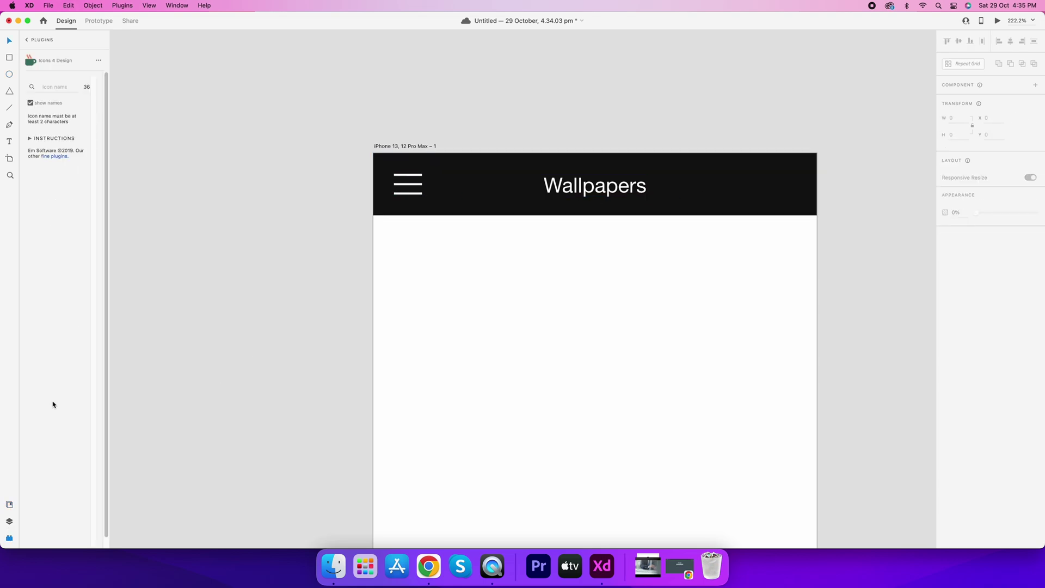
pyautogui.click(60, 86)
pyautogui.write('search')
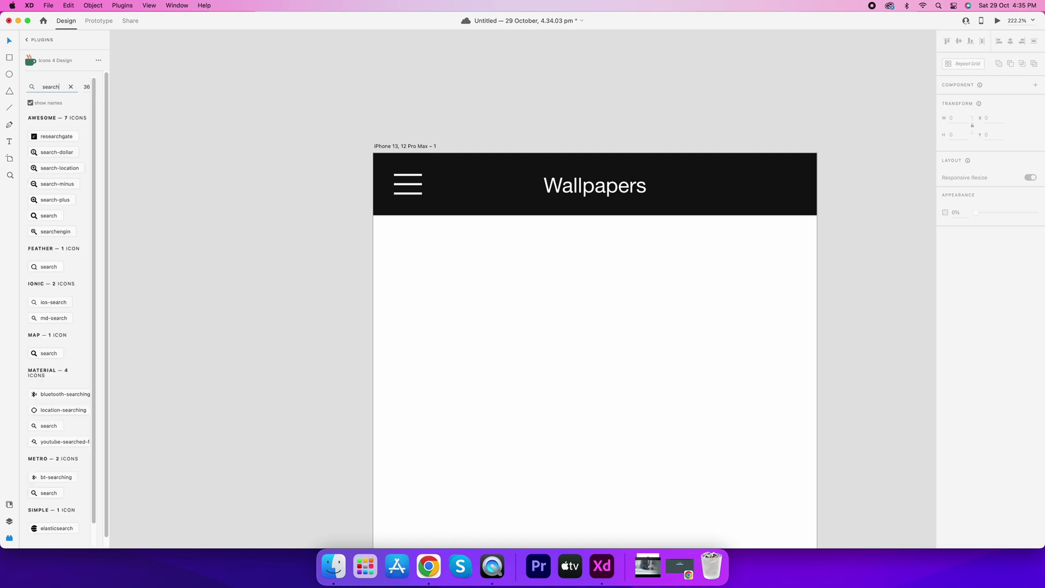
pyautogui.click(48, 265)
# Place the search icon in the header beside the menu icon, make its border white and center it vertically
pyautogui.scroll(3, 374, 187)
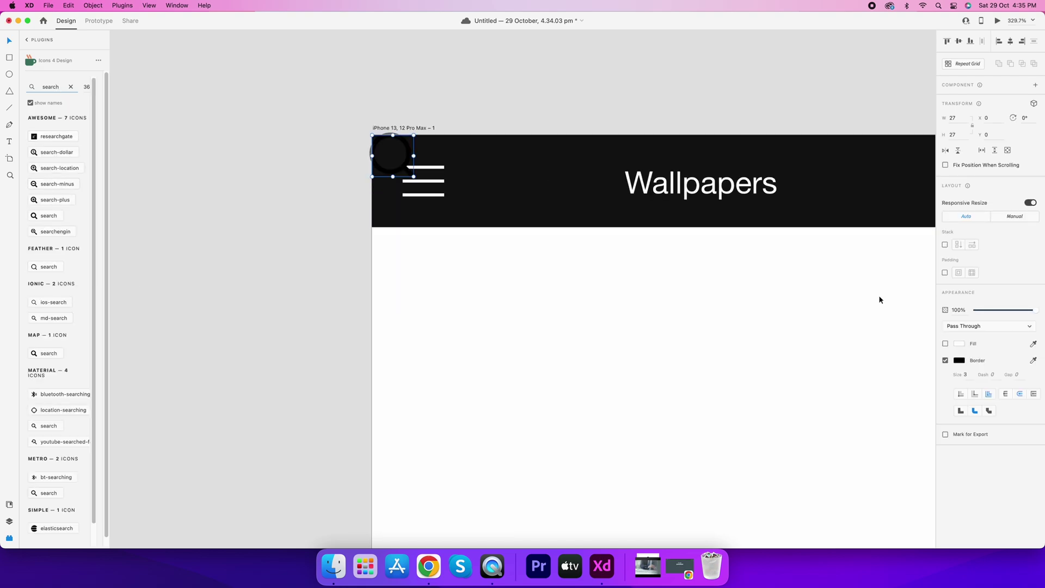
pyautogui.moveTo(407, 153); pyautogui.dragTo(505, 180)
pyautogui.keyDown('shift'); pyautogui.click(566, 162); pyautogui.keyUp('shift')
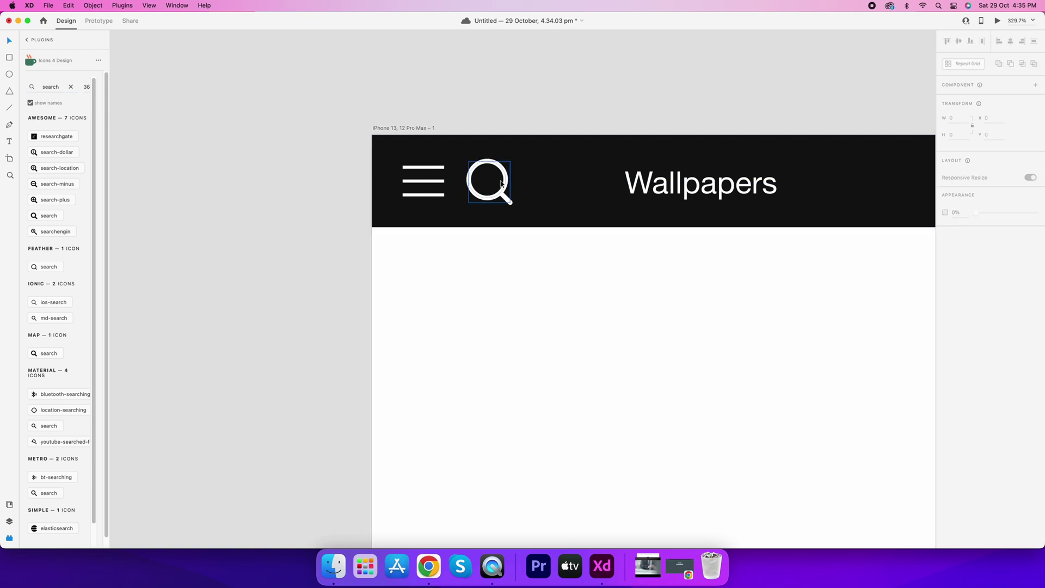
# Convert the search icon's stroke to outlines and scale the icon down to 23 × 23
pyautogui.click(479, 170)
pyautogui.click(93, 6)
pyautogui.moveTo(128, 204)
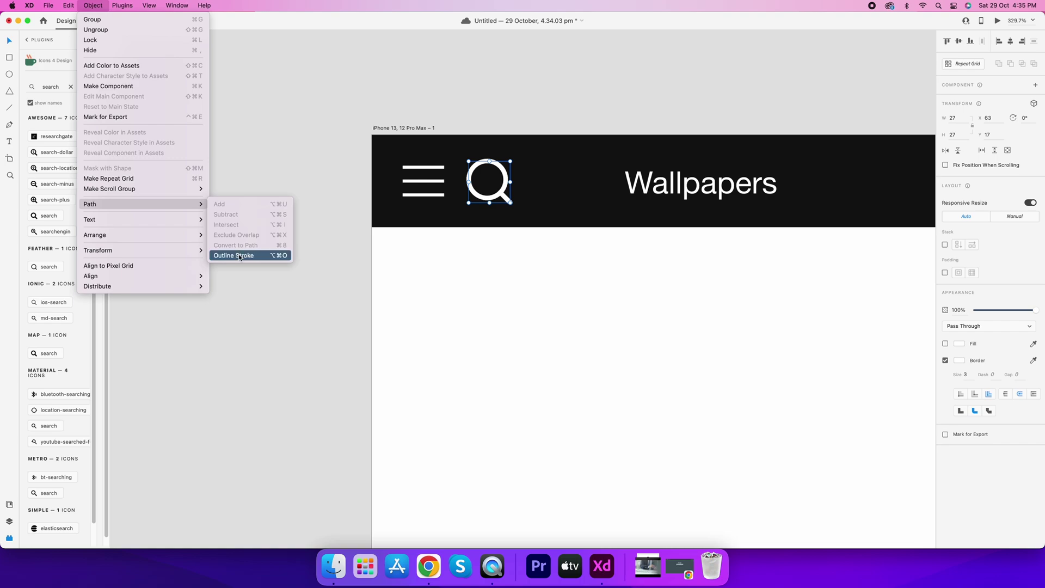
pyautogui.click(250, 256)
pyautogui.scroll(-3, 502, 162)
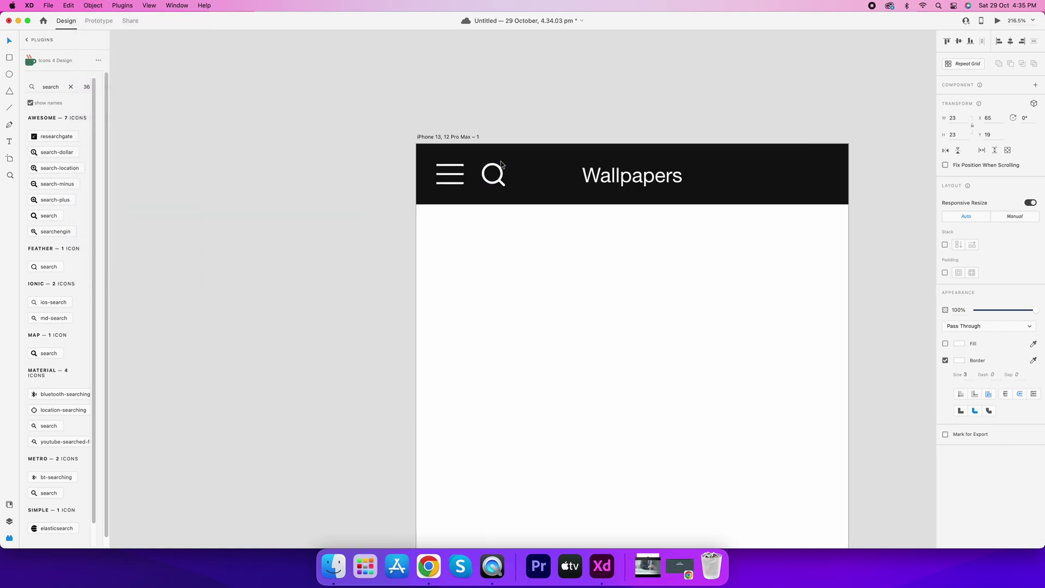
# Align the search icon to the header's right edge and shift it 20 px inward
pyautogui.keyDown('shift'); pyautogui.click(526, 171); pyautogui.keyUp('shift')
pyautogui.click(1021, 41)
pyautogui.click(838, 207)
pyautogui.click(838, 181)
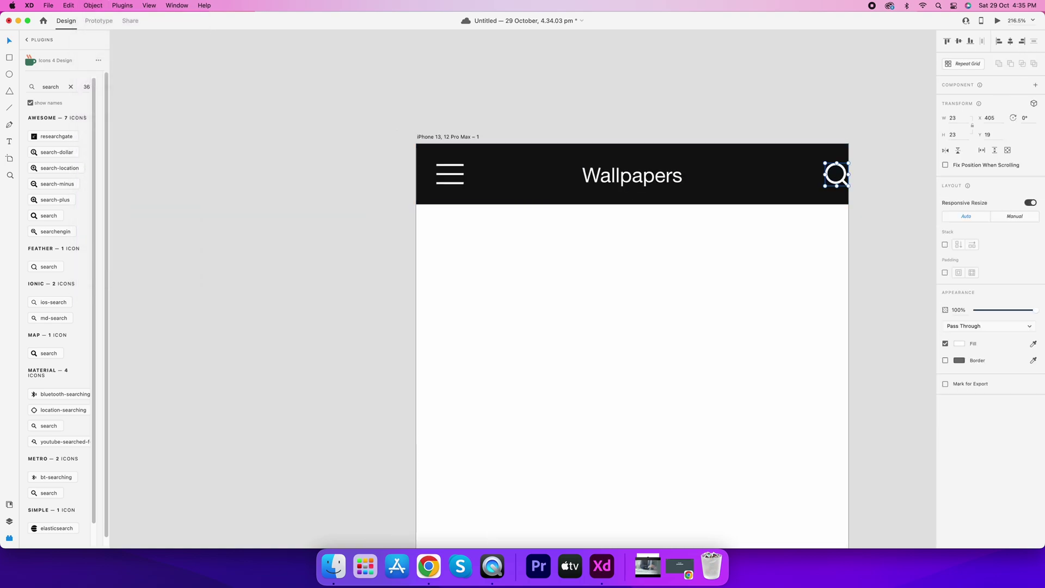
pyautogui.hotkey('shift', 'Left')
pyautogui.hotkey('shift', 'Left')
# Duplicate the header rectangle directly below the header and stretch the copy to about 283 px tall
pyautogui.scroll(-3, 620, 272)
pyautogui.scroll(-2, 620, 272)
pyautogui.click(556, 215)
pyautogui.scroll(-2, 544, 212)
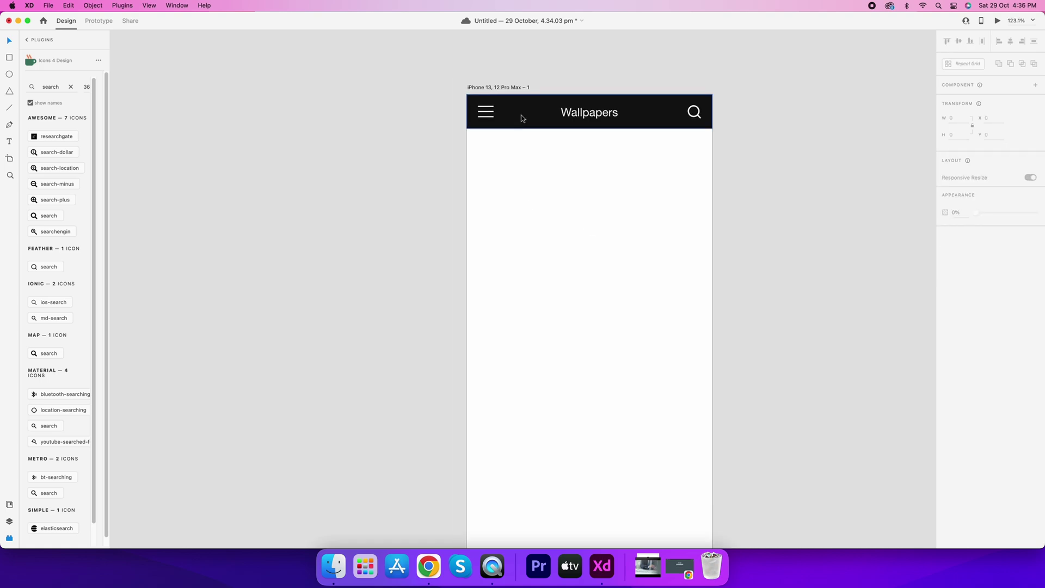
pyautogui.keyDown('alt'); pyautogui.moveTo(523, 111); pyautogui.dragTo(527, 144); pyautogui.keyUp('alt')
pyautogui.moveTo(589, 164); pyautogui.dragTo(589, 291)
# Fill the new banner rectangle with dark maroon and set its height to 280
pyautogui.click(959, 304)
pyautogui.click(899, 306)
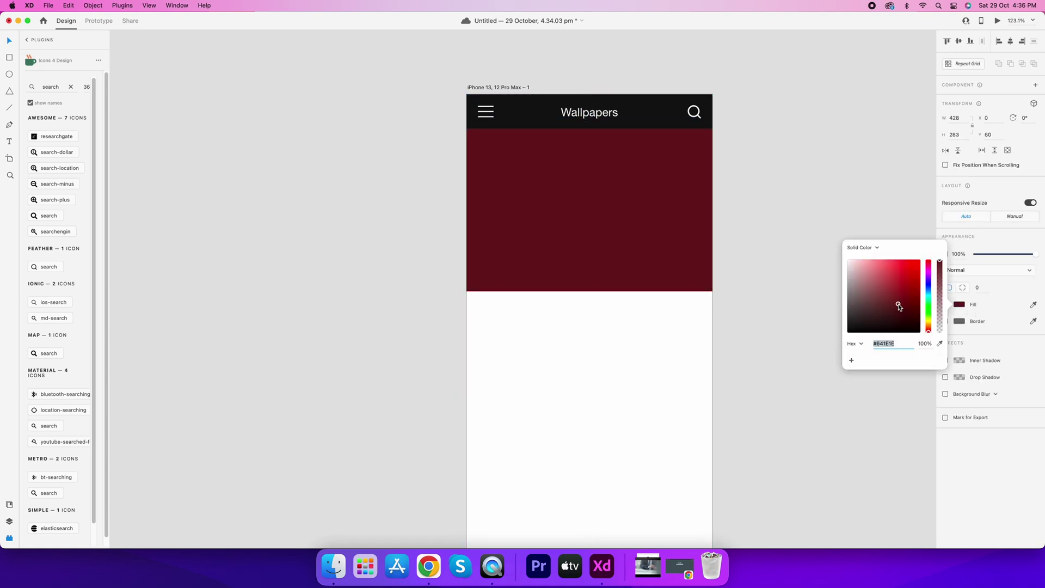
pyautogui.click(972, 173)
pyautogui.click(955, 135)
pyautogui.press('Down')
pyautogui.press('Down')
pyautogui.press('Down')
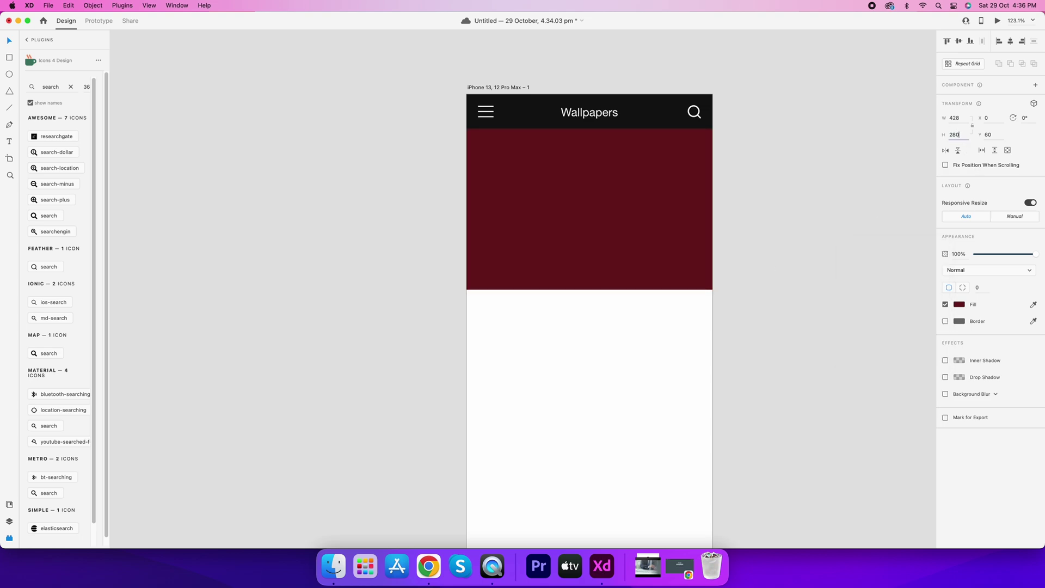
# Duplicate the "Wallpapers" title into the banner's upper left area and change the copy to "Hello"
pyautogui.click(737, 238)
pyautogui.scroll(-2, 576, 166)
pyautogui.click(574, 245)
pyautogui.click(585, 123)
pyautogui.moveTo(586, 126); pyautogui.dragTo(517, 163)
pyautogui.doubleClick(517, 159)
pyautogui.write('Hello')
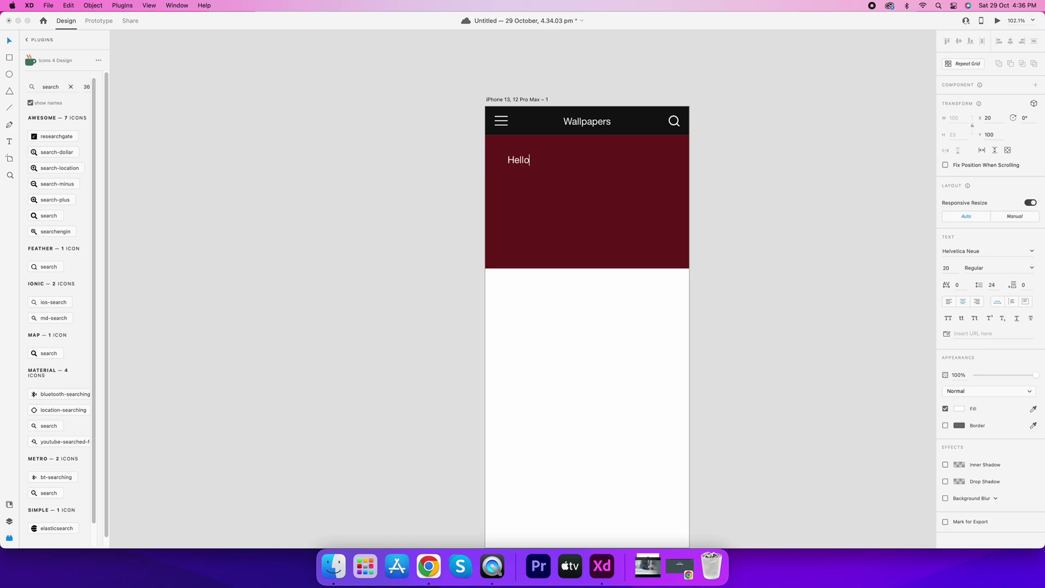
pyautogui.press('Escape')
# Left-align the "Hello" text at X 20 and set its font size to 24
pyautogui.moveTo(518, 160); pyautogui.dragTo(503, 160)
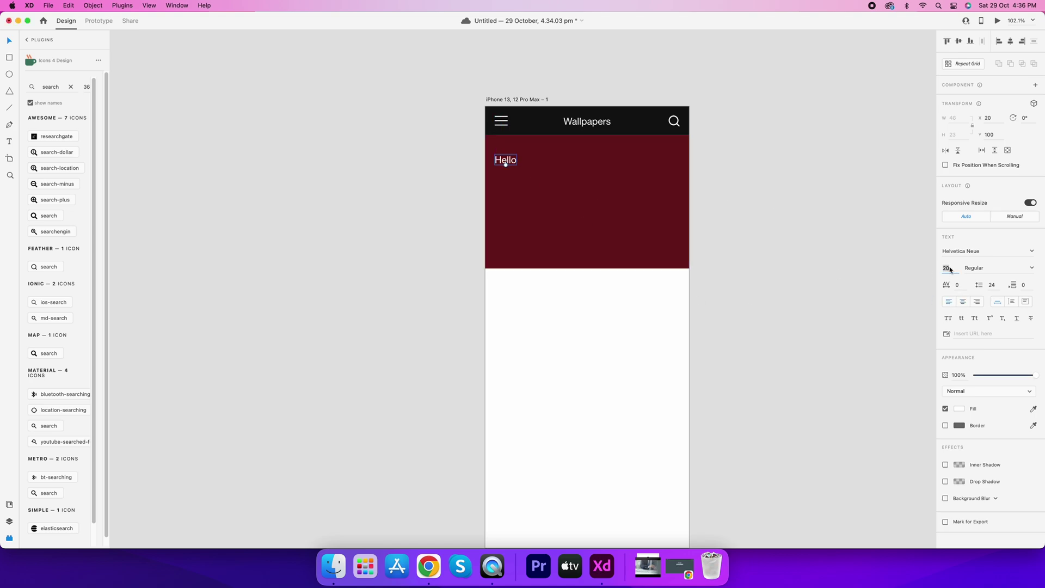
pyautogui.write('24')
pyautogui.press('Return')
# Duplicate the "Hello" text just below itself and change the copy to "Creative Keeda"
pyautogui.keyDown('alt'); pyautogui.moveTo(505, 162); pyautogui.dragTo(512, 177); pyautogui.keyUp('alt')
pyautogui.doubleClick(511, 173)
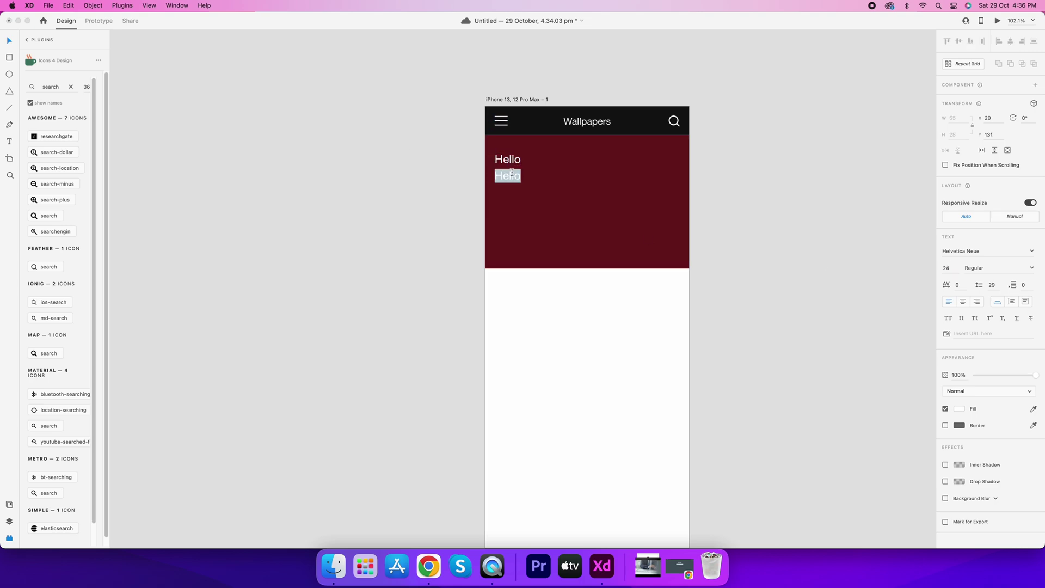
pyautogui.write('Creative Keeda')
# Set the "Creative Keeda" text's font weight to Bold
pyautogui.press('super+a')
pyautogui.click(998, 268)
pyautogui.click(994, 357)
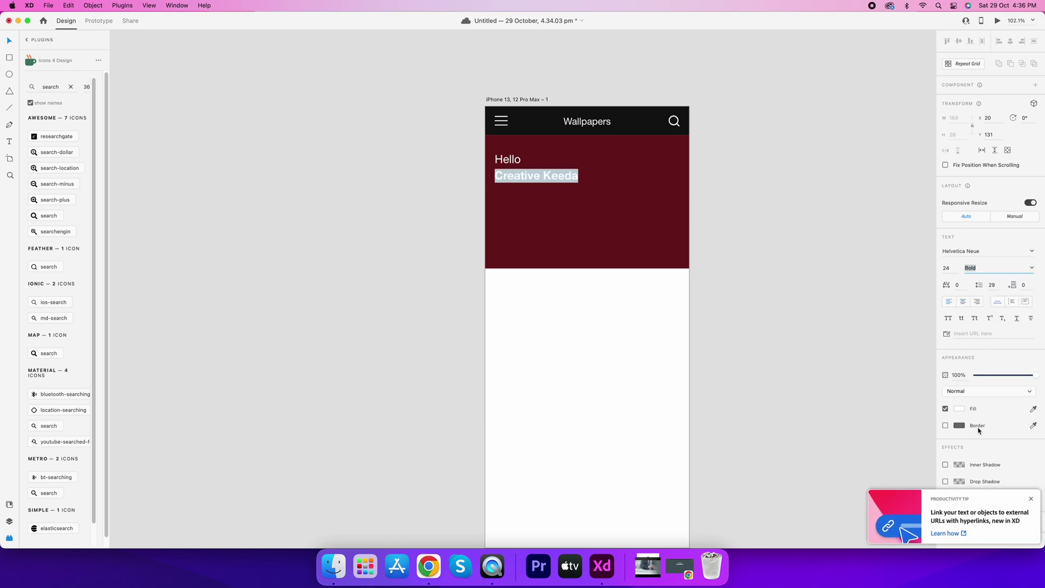
# Shift the "Hello" and "Creative Keeda" texts together 10 px to the right
pyautogui.press('Escape')
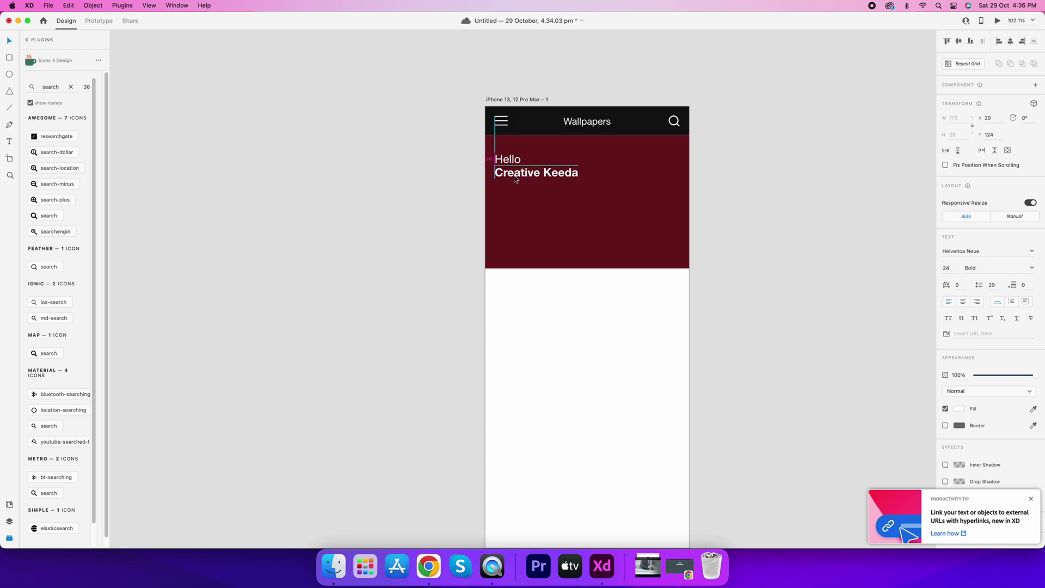
pyautogui.keyDown('shift'); pyautogui.click(512, 162); pyautogui.keyUp('shift')
pyautogui.hotkey('shift', 'Right')
# Set the height of the dark red banner rectangle to 257
pyautogui.click(628, 250)
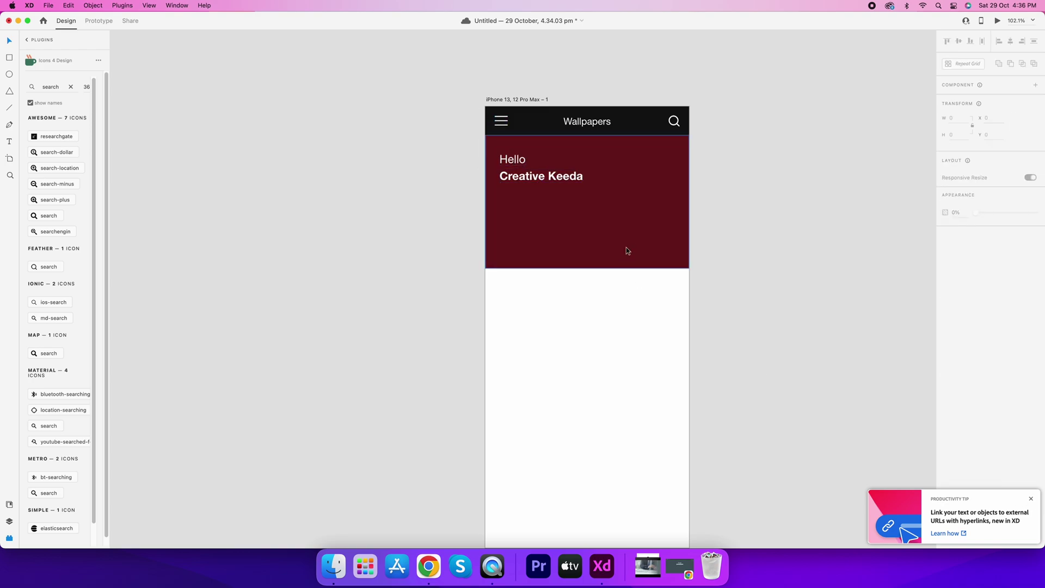
pyautogui.click(953, 135)
pyautogui.write('257')
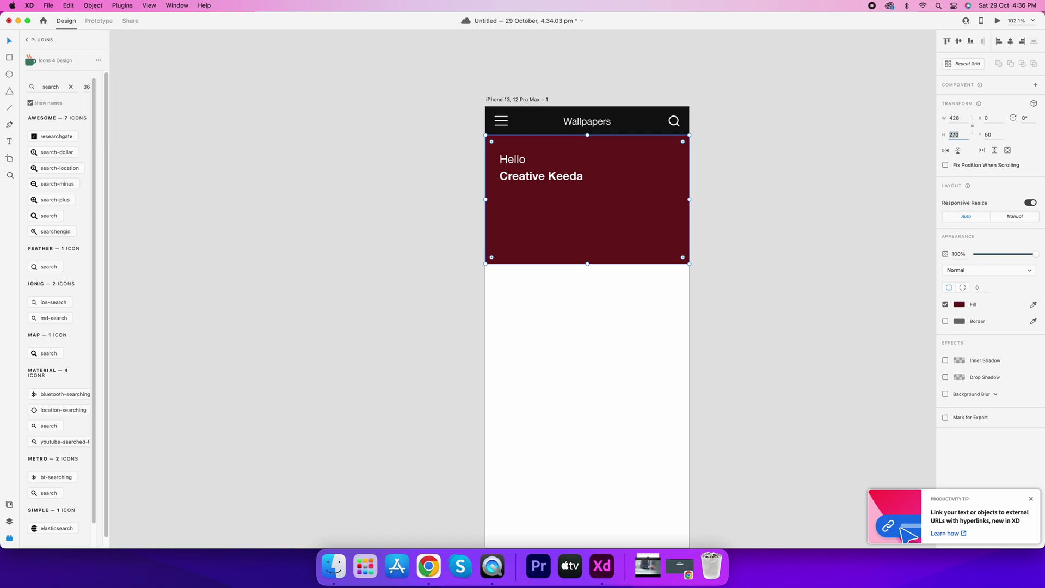
pyautogui.click(758, 314)
# Duplicate the "Wallpapers" title to just below the banner at X 20 and make its fill black
pyautogui.scroll(-1, 741, 277)
pyautogui.click(587, 117)
pyautogui.keyDown('alt'); pyautogui.moveTo(589, 119); pyautogui.dragTo(510, 278); pyautogui.keyUp('alt')
pyautogui.click(959, 408)
pyautogui.click(847, 426)
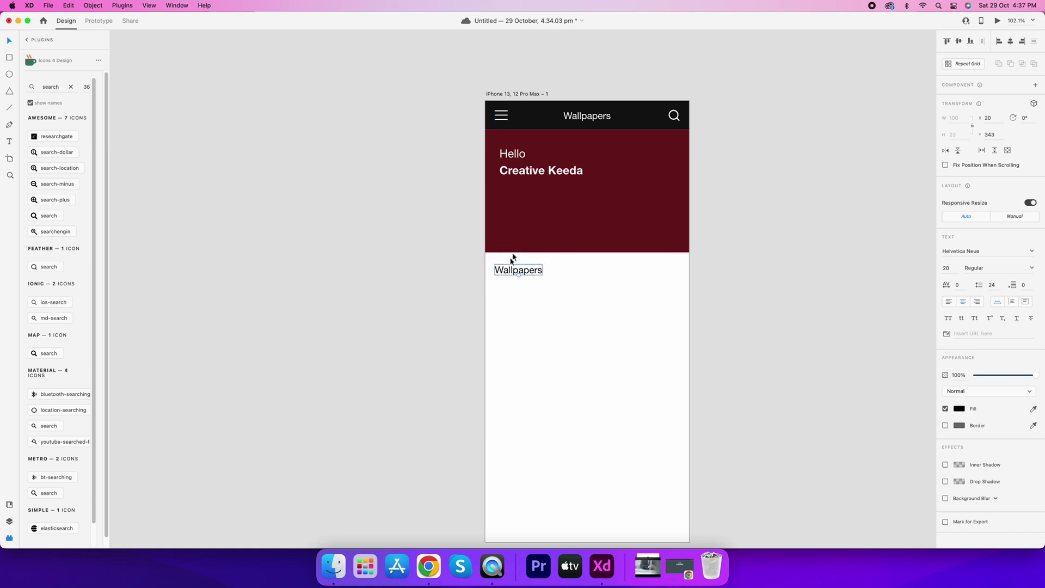
# Set the duplicated title's font weight to Medium and change its copy to "Trending Wallpapers"
pyautogui.click(1032, 274)
pyautogui.click(995, 342)
pyautogui.doubleClick(527, 271)
pyautogui.write('Tren')
pyautogui.press('super+z')
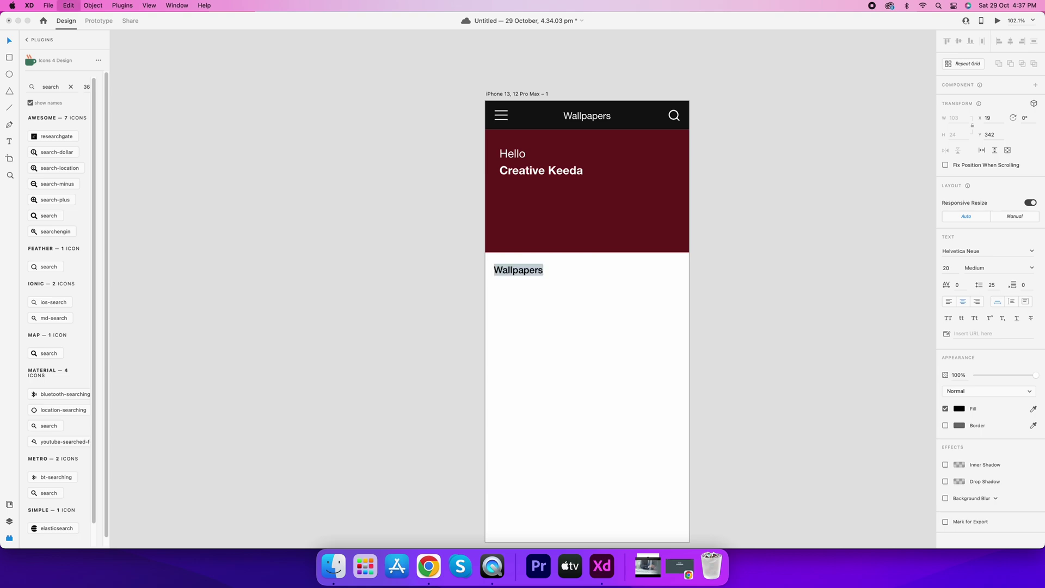
pyautogui.press('Escape')
pyautogui.press('Return')
pyautogui.write('Trending Wallpae')
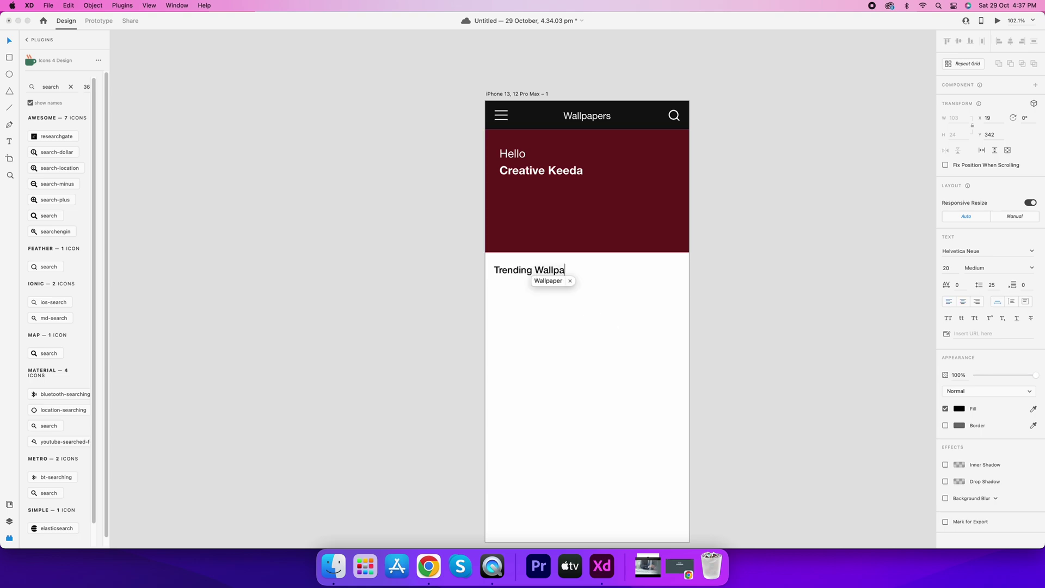
pyautogui.press('Escape')
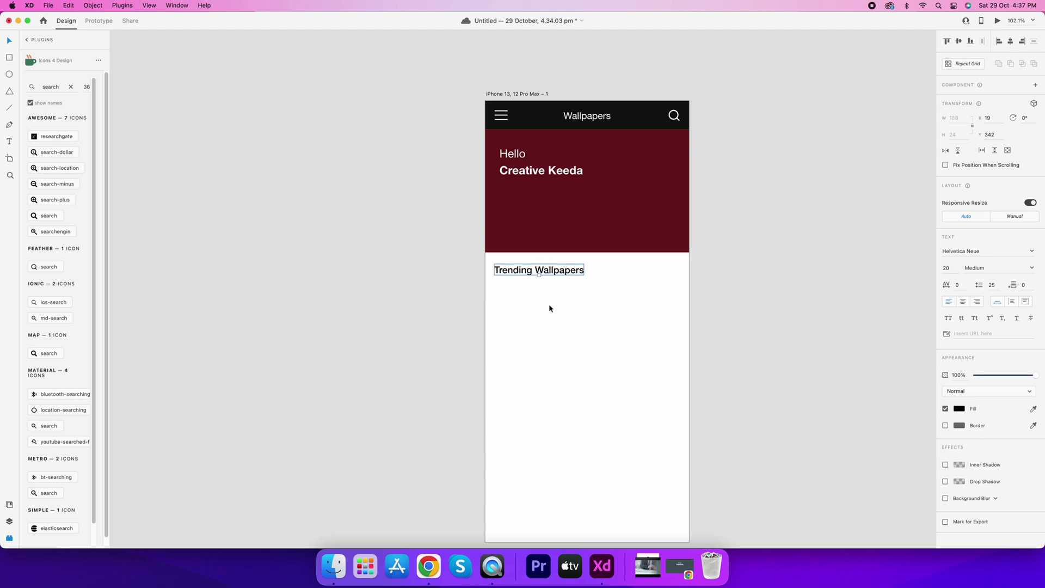
# Draw a placeholder rectangle about 176 wide below the "Trending Wallpapers" heading and set its height to 125
pyautogui.moveTo(494, 285)
pyautogui.mouseDown()
pyautogui.moveTo(557, 350)
pyautogui.moveTo(577, 342)
pyautogui.mouseUp()
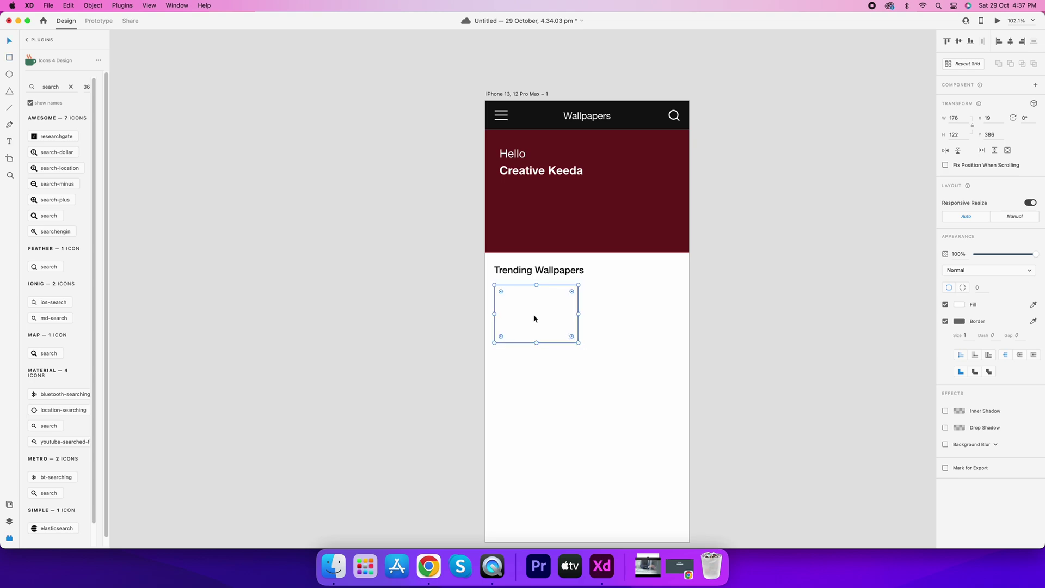
pyautogui.press('Tab')
pyautogui.write('126')
pyautogui.press('Return')
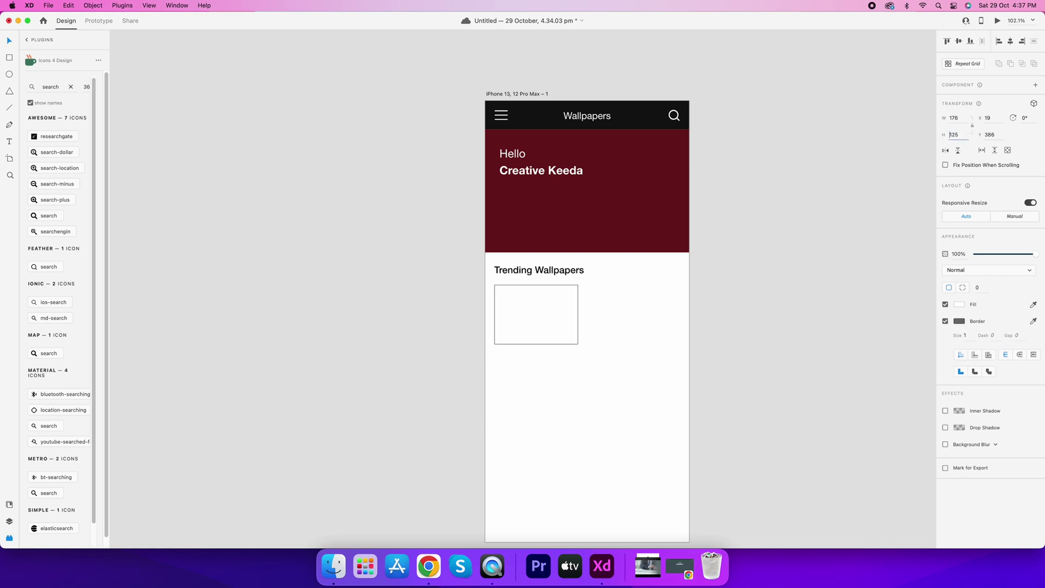
# Resize the placeholder rectangle to 170 wide and 110 high
pyautogui.hotkey('shift', 'Tab')
pyautogui.write('172')
pyautogui.press('Return')
pyautogui.write('170')
pyautogui.press('Return')
pyautogui.press('Tab')
pyautogui.write('122')
pyautogui.press('Return')
pyautogui.click(538, 298)
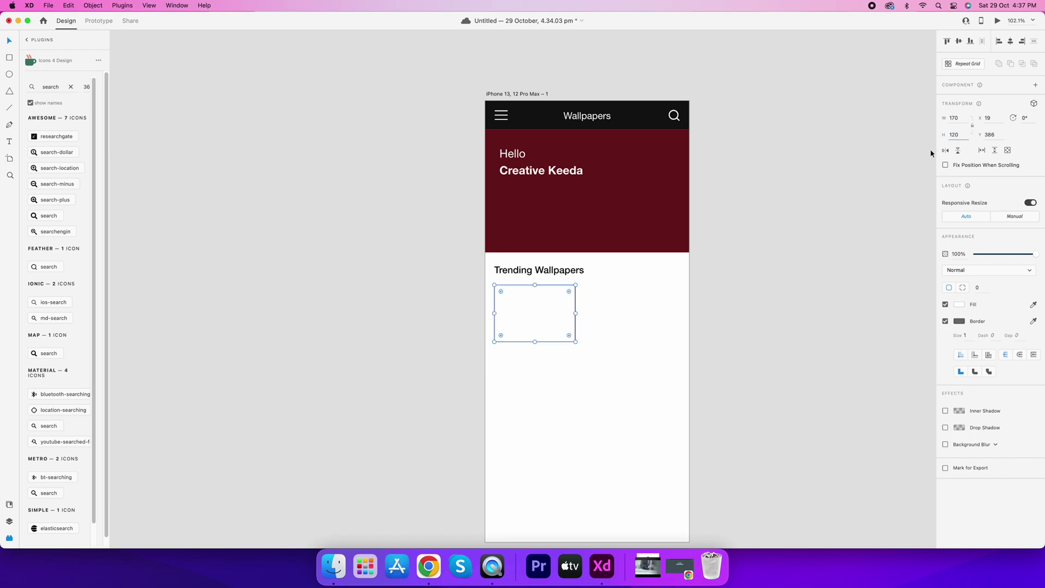
pyautogui.hotkey('shift', 'Down')
# Turn the rectangle into a Repeat Grid and extend it horizontally to a row of three placeholders
pyautogui.click(959, 65)
pyautogui.moveTo(575, 311); pyautogui.dragTo(756, 347)
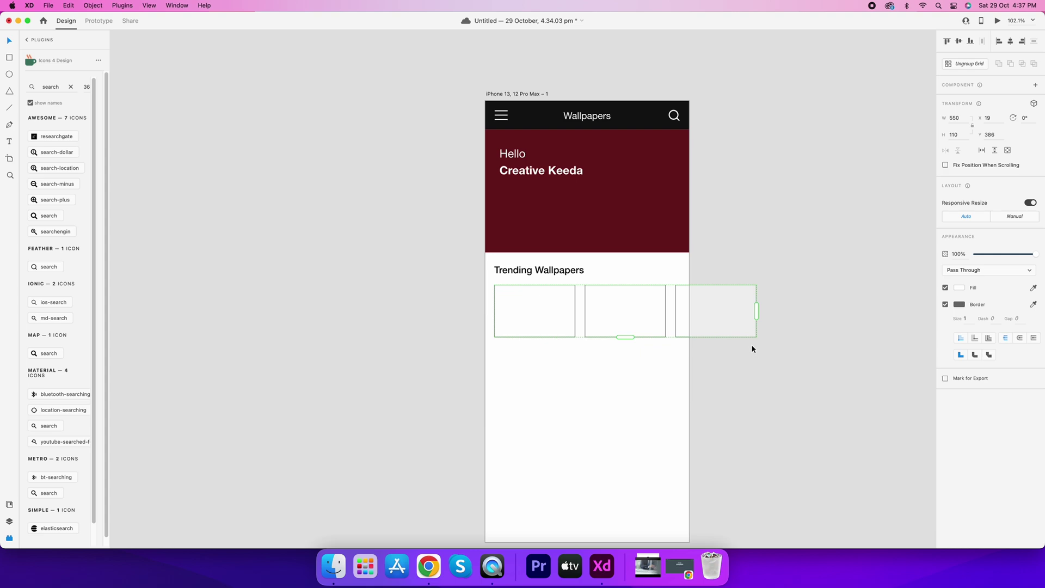
pyautogui.click(742, 401)
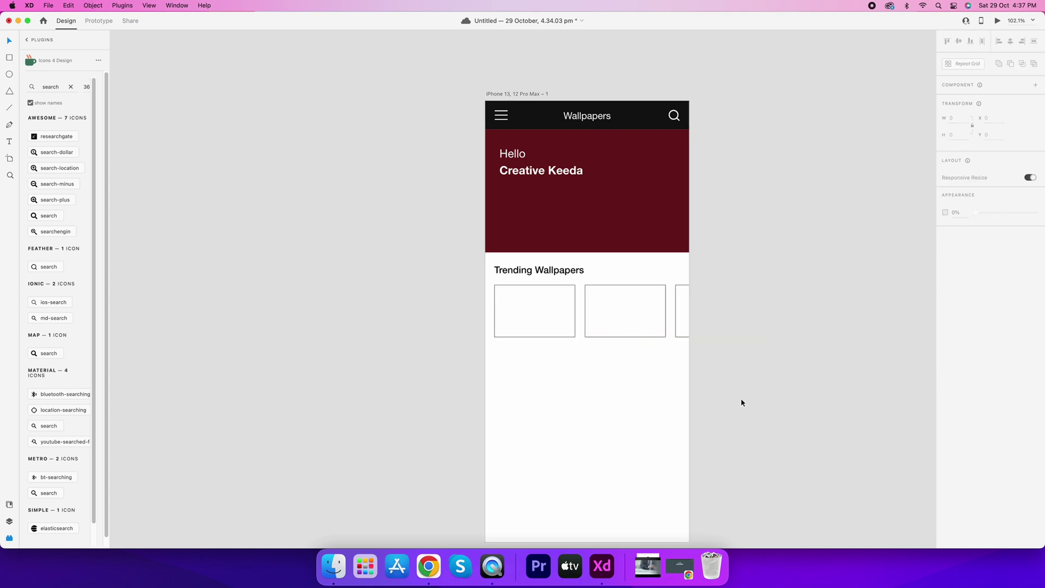
# Repeat the heading and its placeholder row vertically into three sections with a Repeat Grid, spaced 40 px apart
pyautogui.scroll(-3, 599, 319)
pyautogui.moveTo(479, 192); pyautogui.dragTo(723, 278)
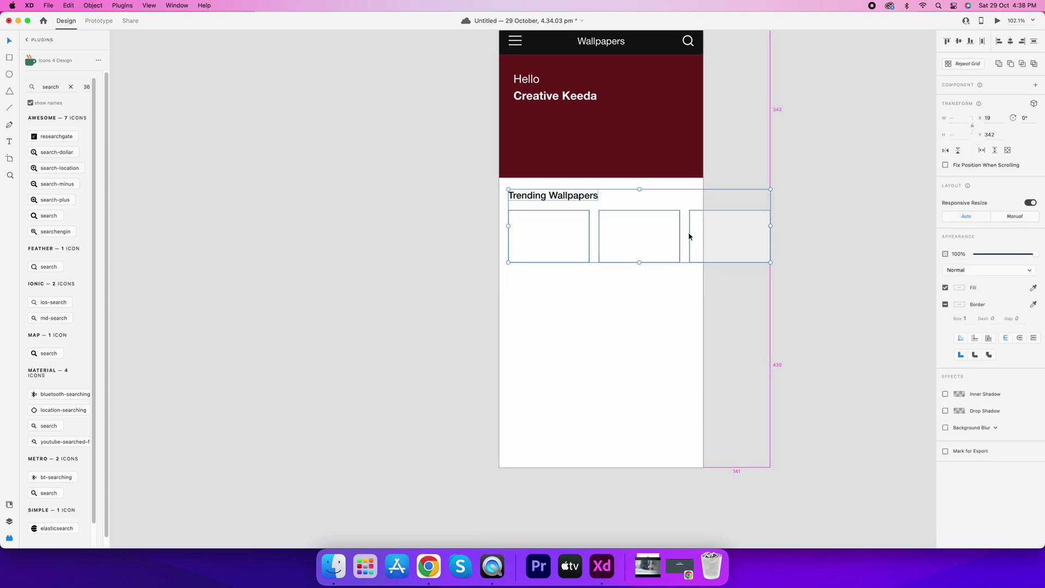
pyautogui.moveTo(640, 264); pyautogui.dragTo(624, 430)
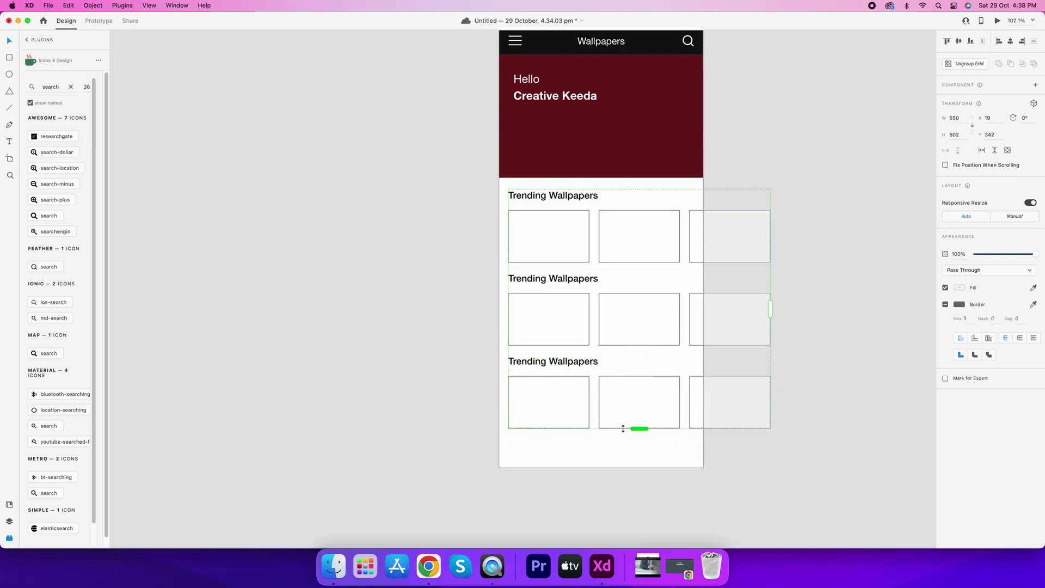
pyautogui.moveTo(568, 350); pyautogui.dragTo(570, 368)
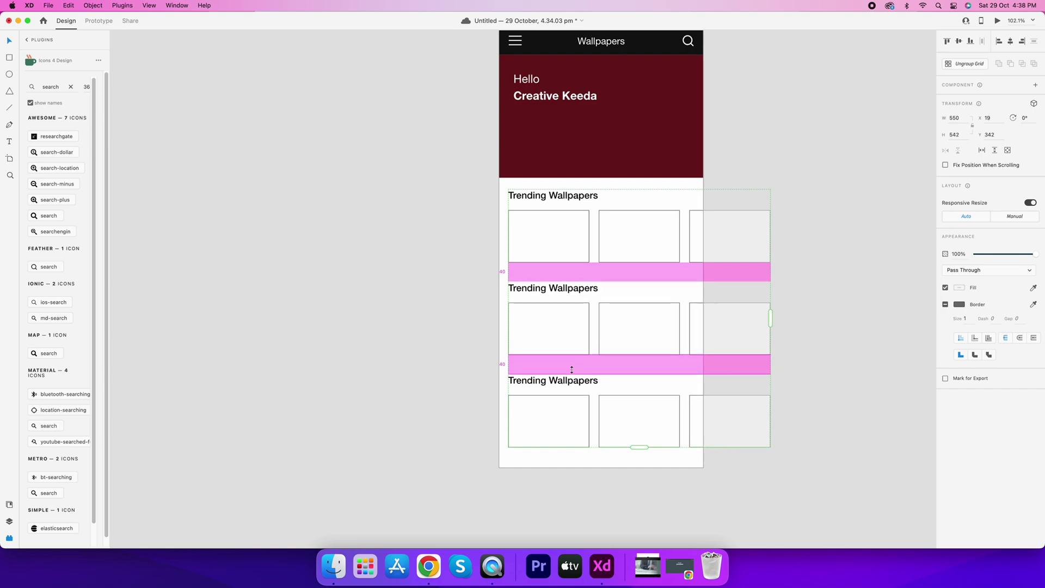
# Preview the screen layout and close the preview
pyautogui.click(858, 411)
pyautogui.press('super+Return')
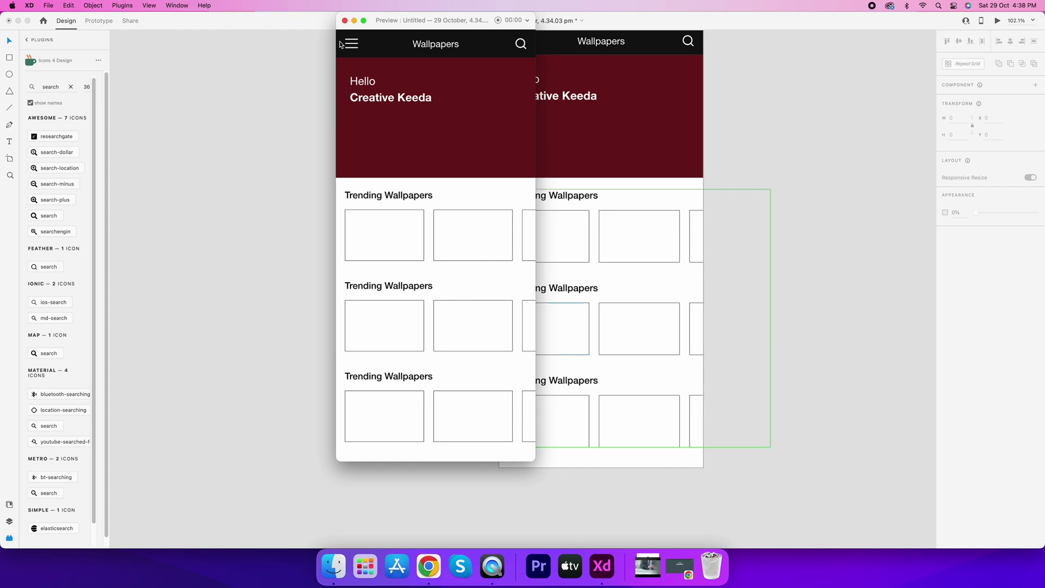
pyautogui.click(344, 20)
# Ungroup the three-section Repeat Grid and the section groups inside it
pyautogui.click(571, 246)
pyautogui.rightClick(571, 241)
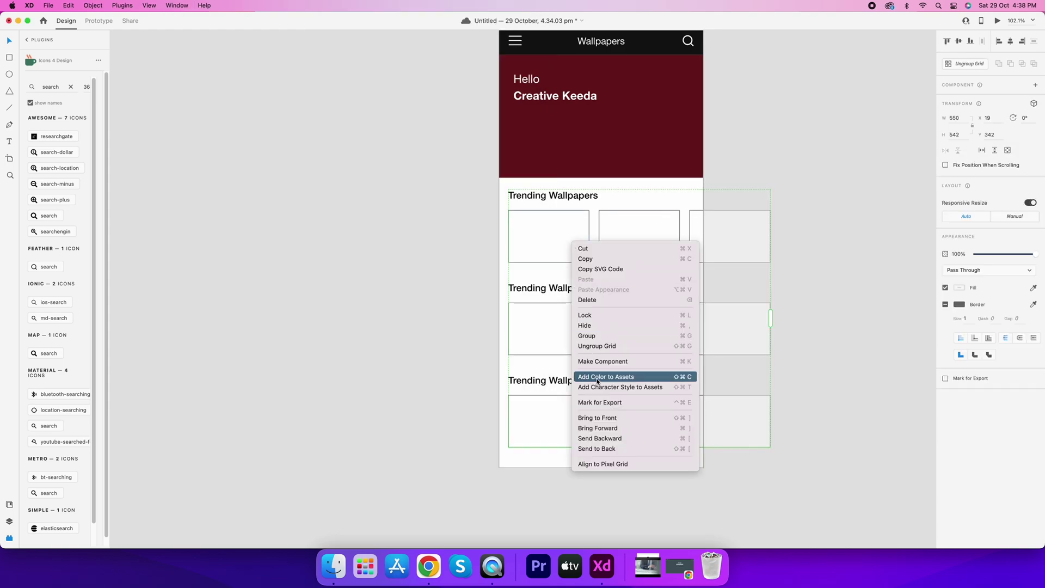
pyautogui.click(593, 338)
pyautogui.rightClick(546, 329)
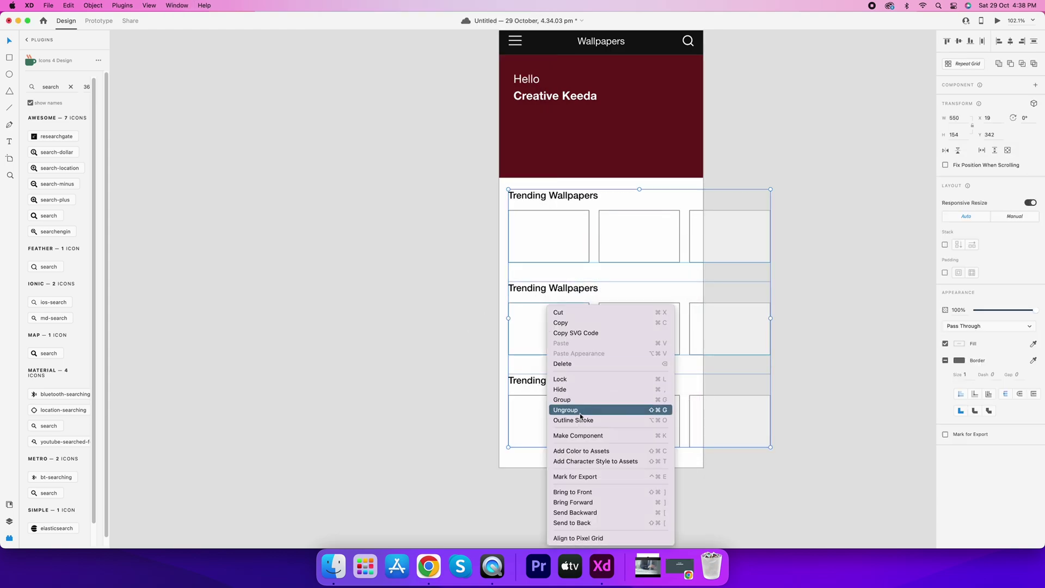
pyautogui.click(583, 408)
# Change the second section's heading to "Recent Upload"
pyautogui.click(550, 289)
pyautogui.doubleClick(521, 287)
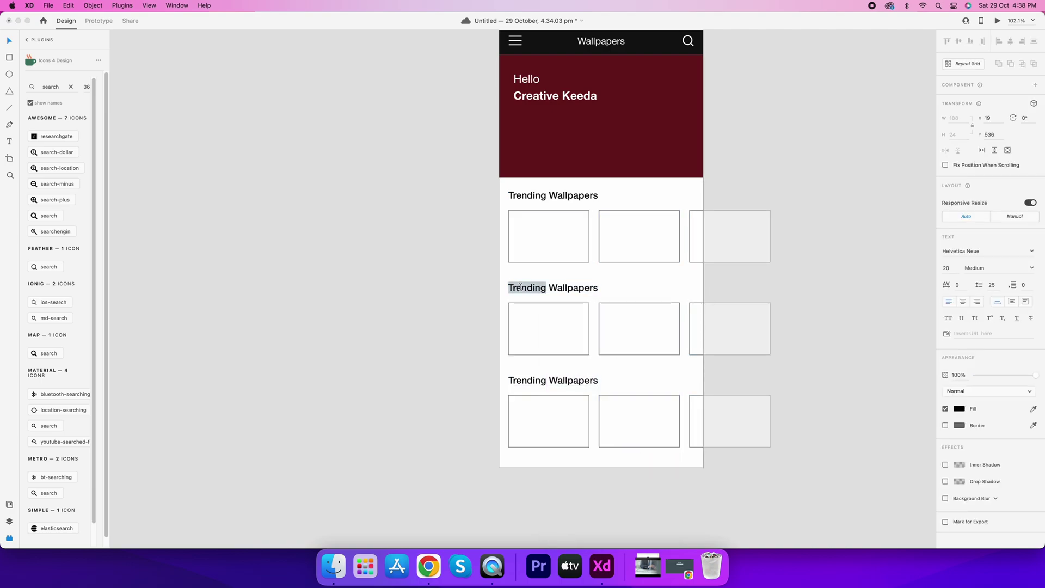
pyautogui.write('Recent')
pyautogui.press('BackSpace')
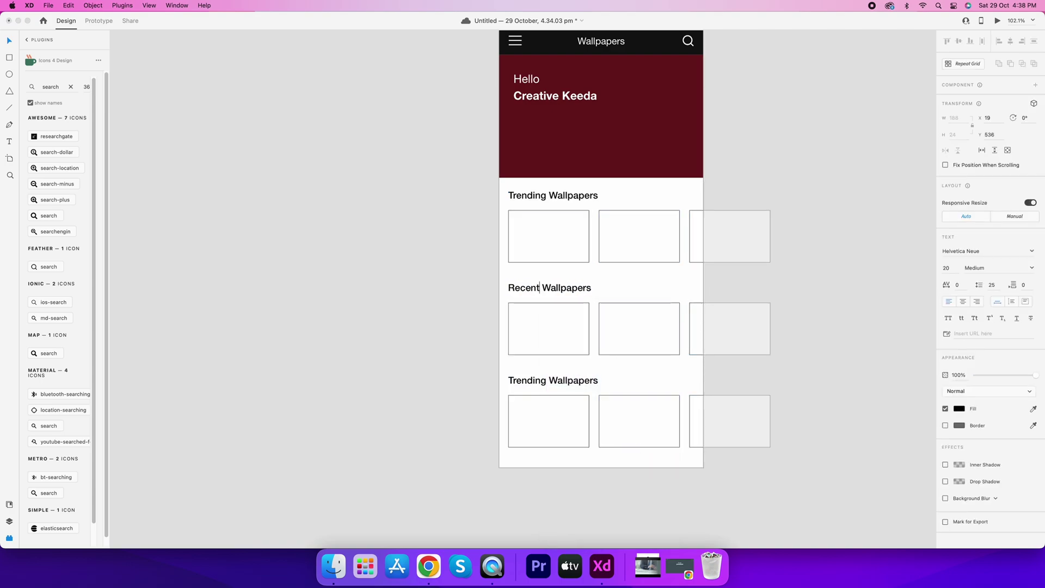
pyautogui.hotkey('shift', 'Right')
pyautogui.hotkey('shift', 'Right')
pyautogui.hotkey('shift', 'Right')
pyautogui.hotkey('shift', 'Right')
pyautogui.hotkey('shift', 'Right')
pyautogui.hotkey('shift', 'Right')
pyautogui.hotkey('shift', 'Right')
pyautogui.hotkey('shift', 'Right')
pyautogui.hotkey('shift', 'Right')
pyautogui.write('Up')
# Change the third section's heading to "Favorite Pick"
pyautogui.doubleClick(527, 381)
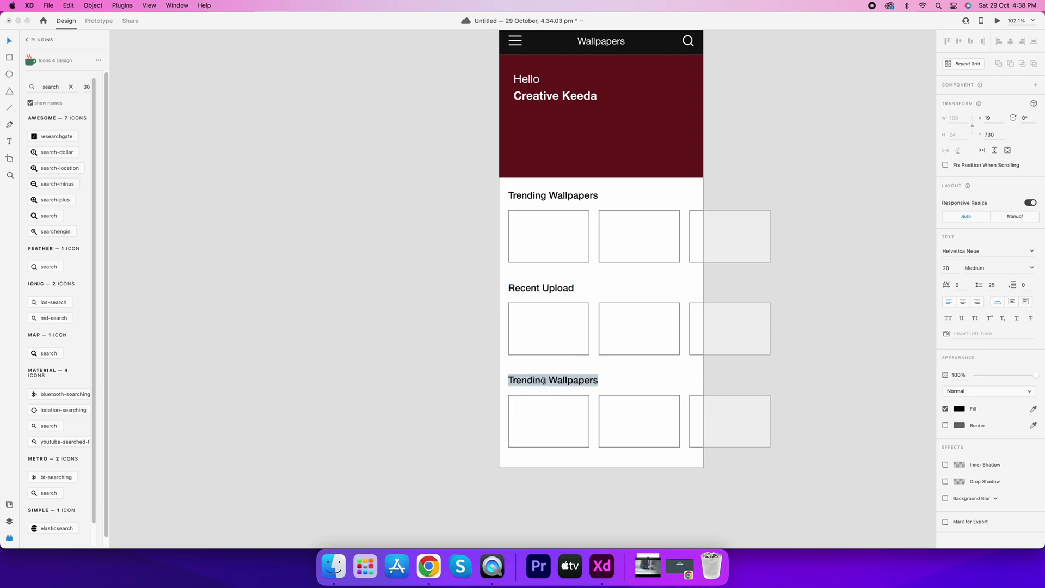
pyautogui.write('Favorite Pick')
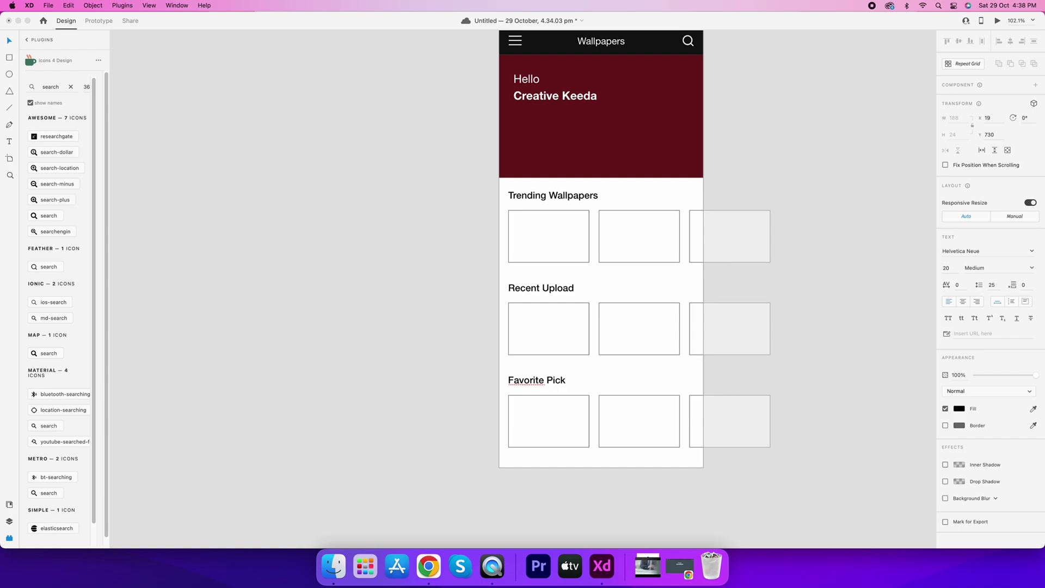
pyautogui.click(790, 317)
# Narrow the XD window to the right half of the screen and place a narrowed Chrome window beside it
pyautogui.hscroll(2, 791, 299)
pyautogui.scroll(-3, 406, 299)
pyautogui.click(418, 284)
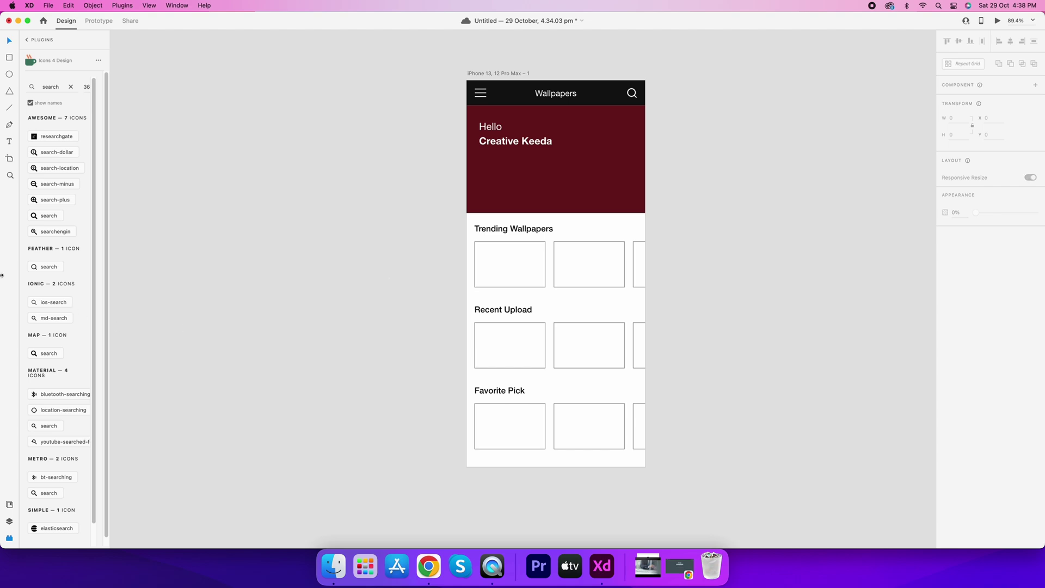
pyautogui.moveTo(1, 238); pyautogui.dragTo(470, 237)
pyautogui.scroll(-5, 673, 98)
pyautogui.scroll(4, 923, 166)
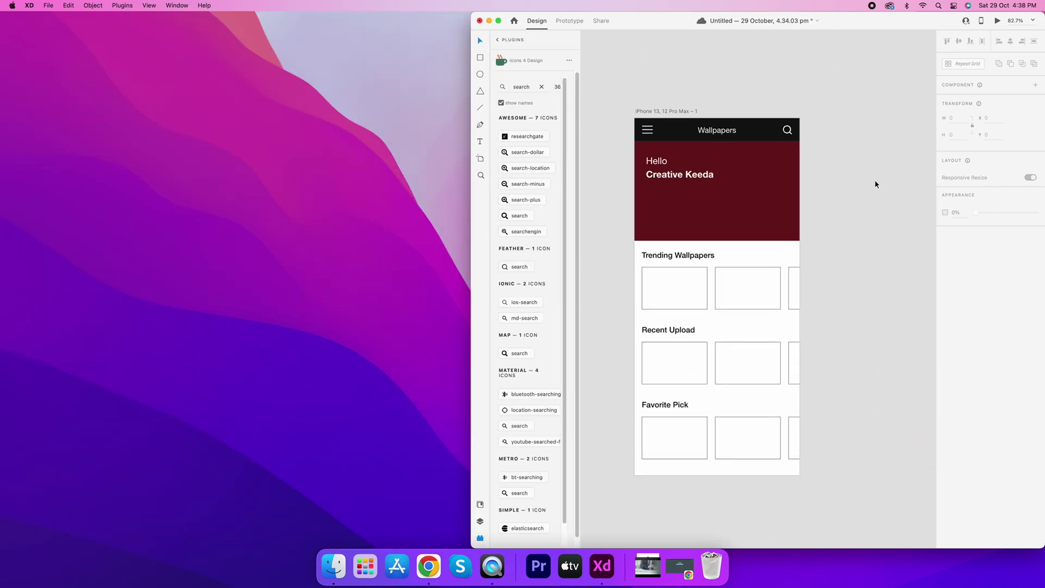
pyautogui.hscroll(-2, 874, 181)
pyautogui.click(429, 567)
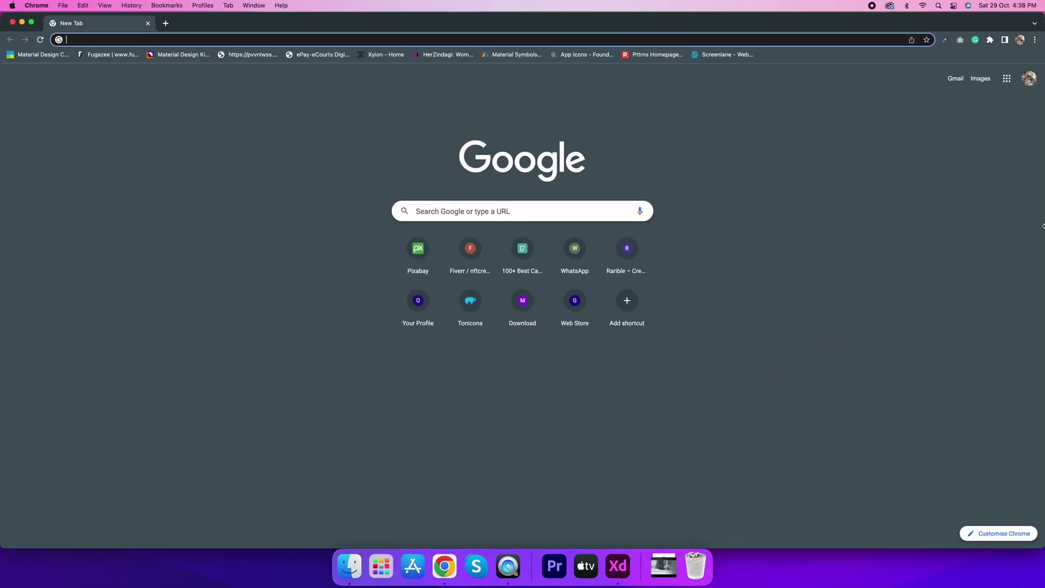
pyautogui.moveTo(1043, 225); pyautogui.dragTo(510, 217)
# Open pexels.com in Chrome and search the site for "wallpaper"
pyautogui.click(115, 36)
pyautogui.write('pex')
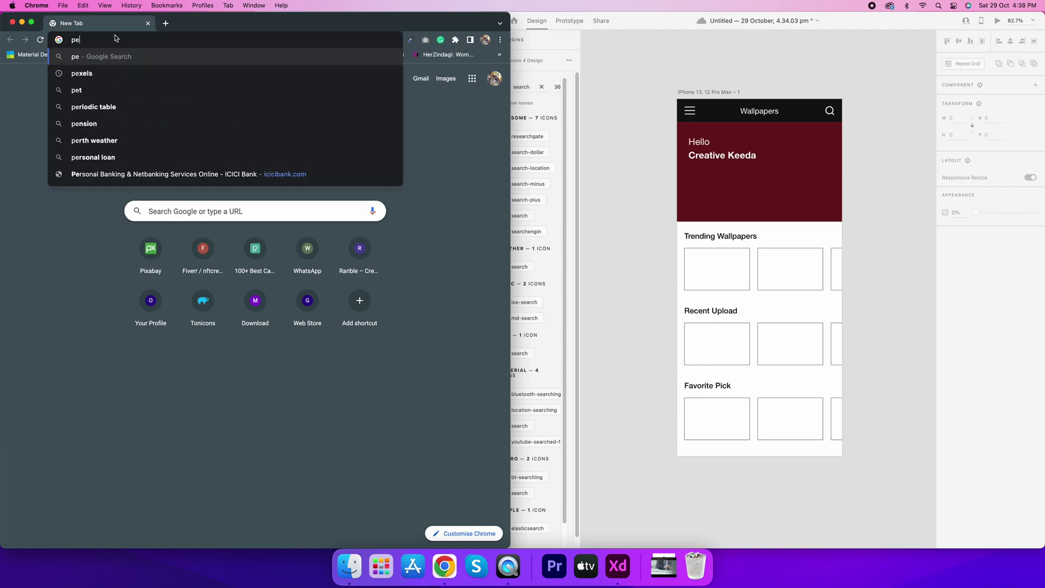
pyautogui.write('els.com')
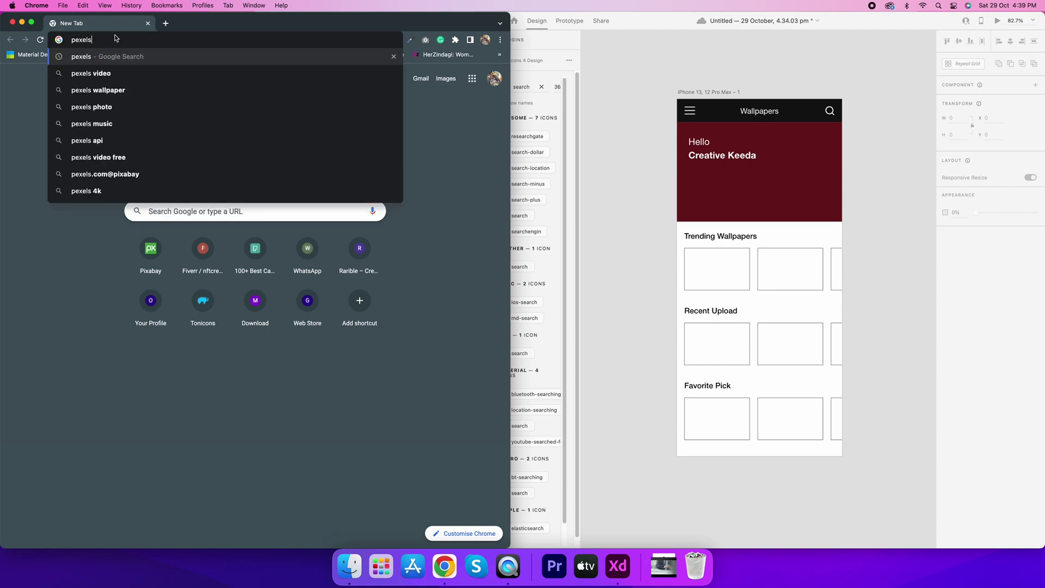
pyautogui.press('Return')
pyautogui.click(194, 197)
pyautogui.write('wallpap')
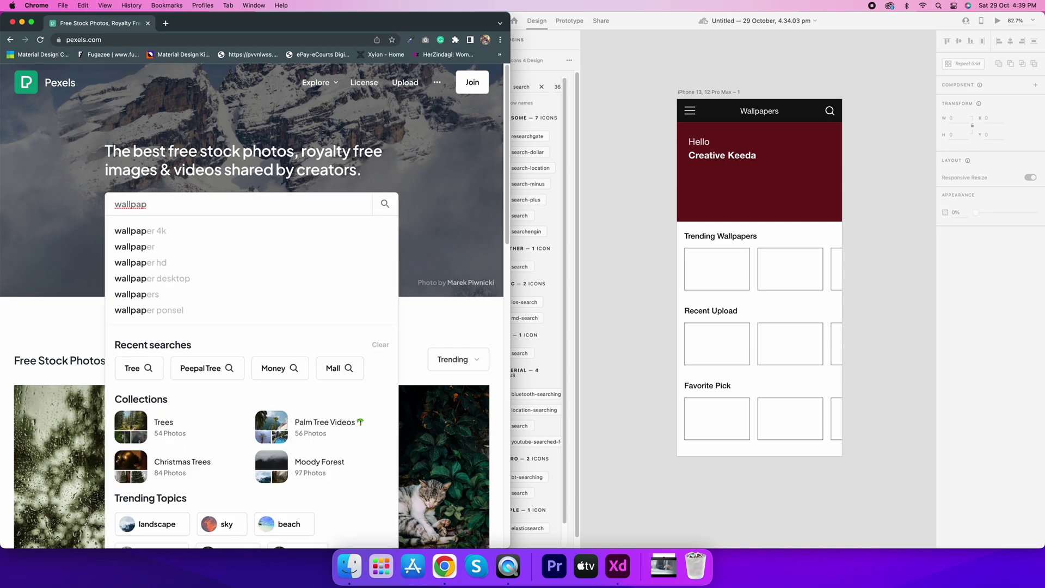
pyautogui.click(135, 246)
# Fill the design's banner with the "Snow-top Mountain Under Clear Sky" photo and return to the search results
pyautogui.click(250, 283)
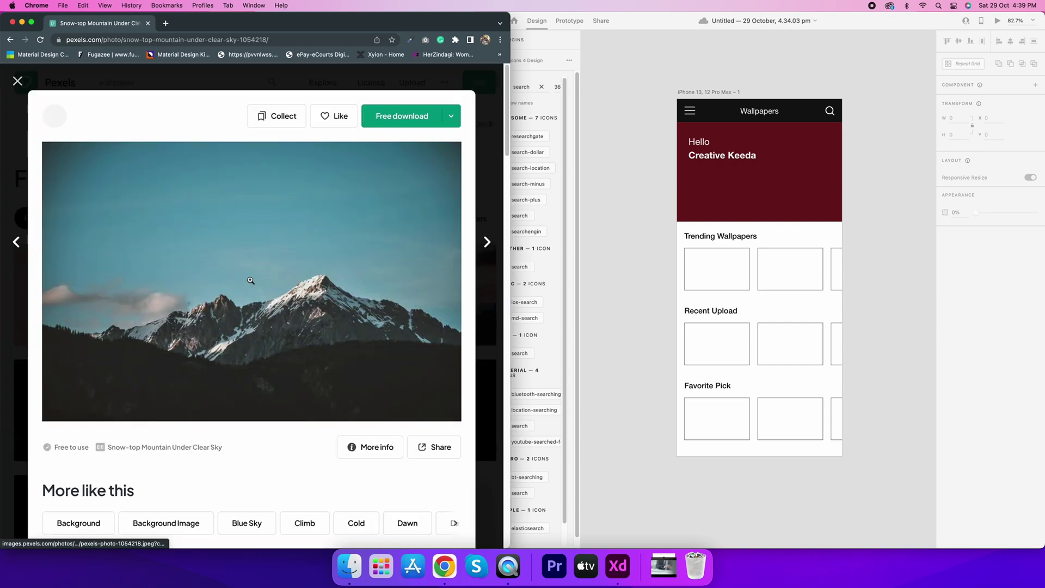
pyautogui.moveTo(655, 220); pyautogui.dragTo(701, 202)
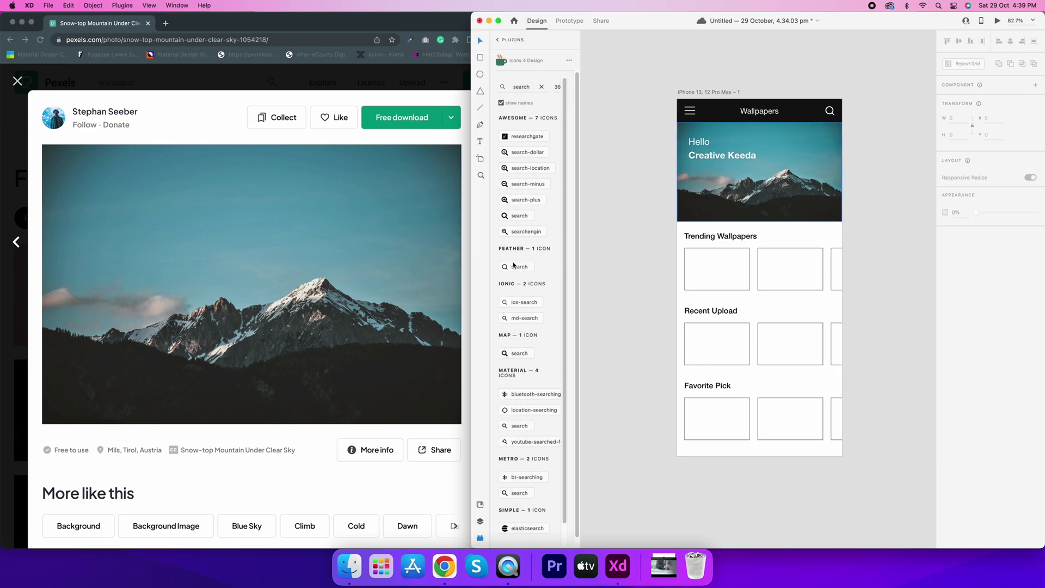
pyautogui.click(330, 81)
pyautogui.click(492, 109)
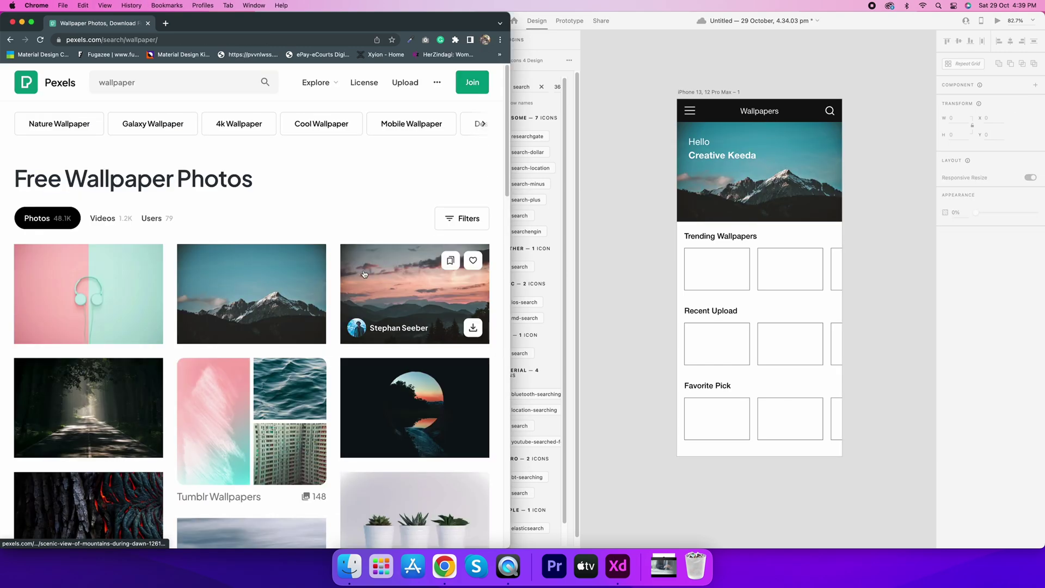
# Fill the first "Trending Wallpapers" placeholder with the dark forest road photo
pyautogui.click(88, 407)
pyautogui.moveTo(381, 283); pyautogui.dragTo(707, 267)
pyautogui.click(505, 125)
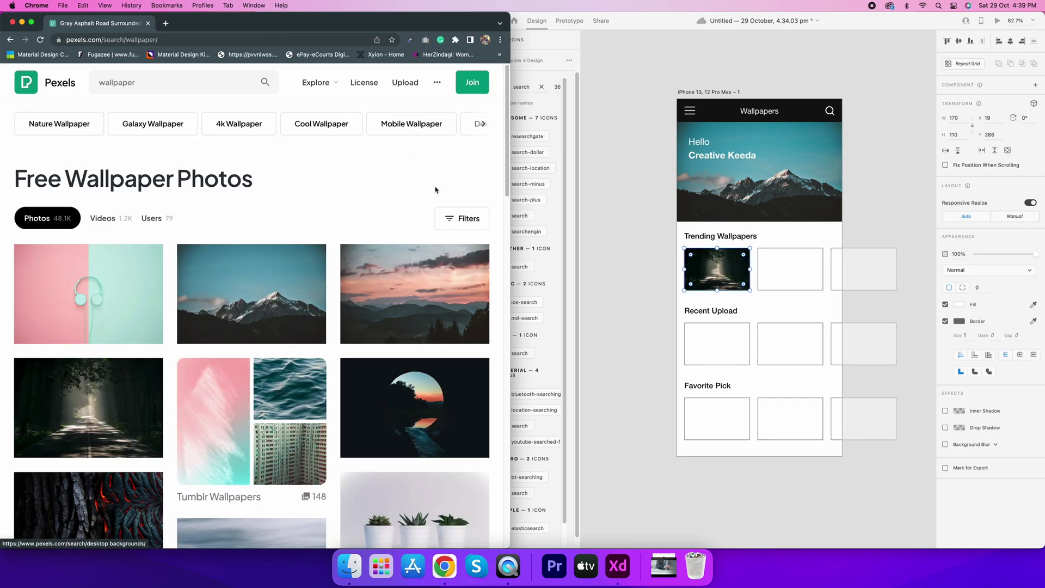
# Fill the first "Recent Upload" placeholder with the pink and mint headphones photo
pyautogui.click(108, 289)
pyautogui.moveTo(234, 286); pyautogui.dragTo(718, 344)
pyautogui.click(490, 326)
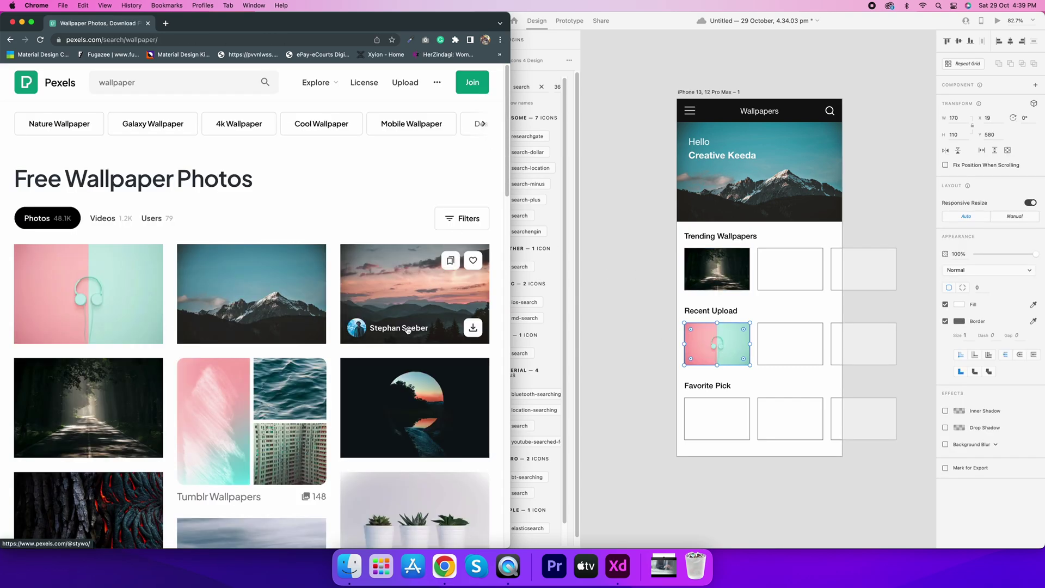
# Fill the second "Trending Wallpapers" placeholder with the "Scenic View Of Mountains During Dawn" photo
pyautogui.click(425, 318)
pyautogui.moveTo(426, 318); pyautogui.dragTo(789, 269)
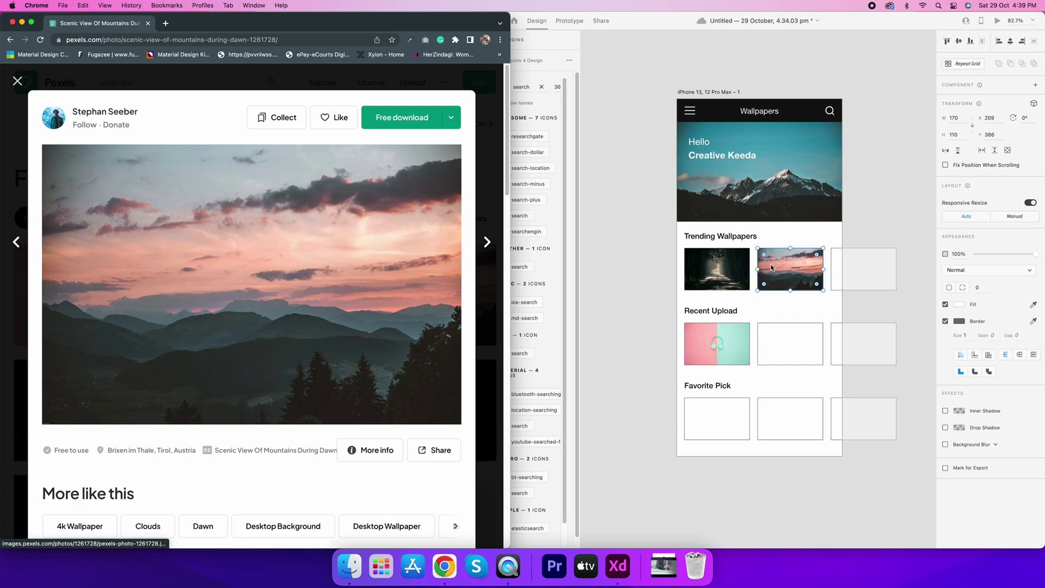
pyautogui.click(483, 131)
# Fill the second "Recent Upload" placeholder with the "Photo of Dried Lava" picture and return to the search results
pyautogui.scroll(-5, 282, 320)
pyautogui.click(87, 327)
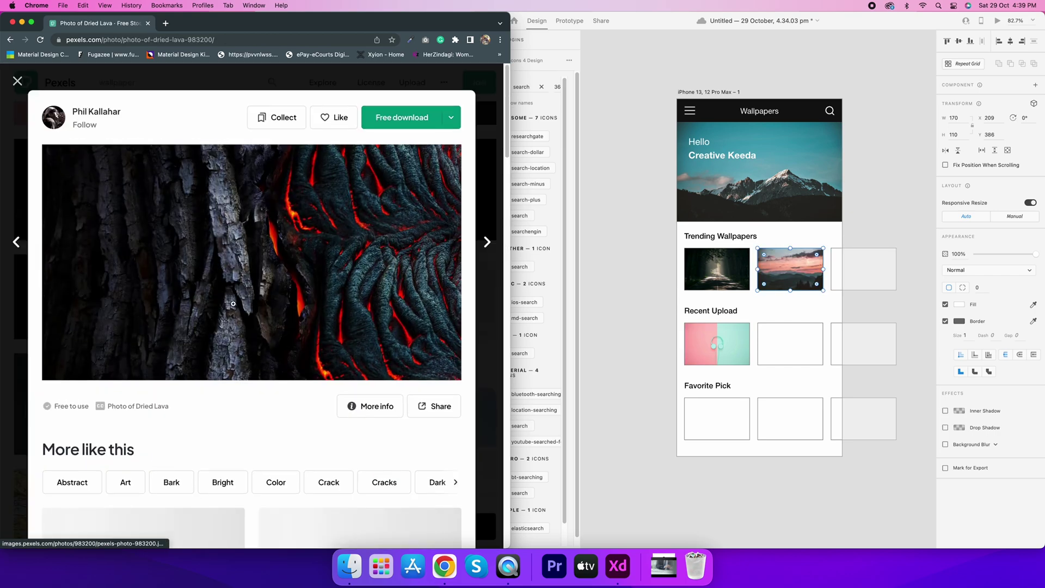
pyautogui.moveTo(250, 261); pyautogui.dragTo(790, 343)
pyautogui.click(481, 137)
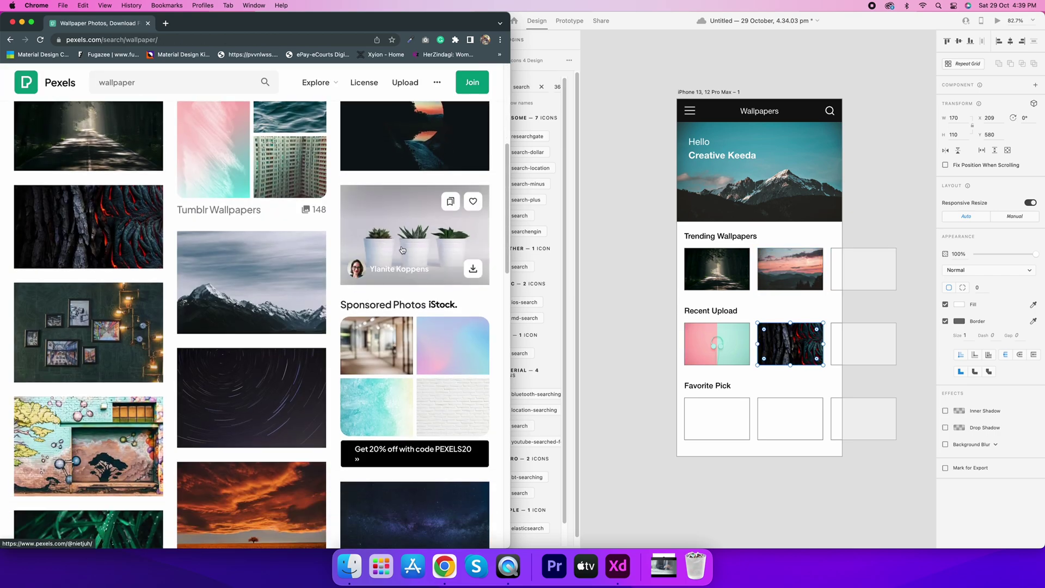
# Fill the third "Recent Upload" placeholder with the "Three Green Assorted Plants in White Ceramic Pots" photo
pyautogui.click(406, 246)
pyautogui.moveTo(250, 261); pyautogui.dragTo(863, 344)
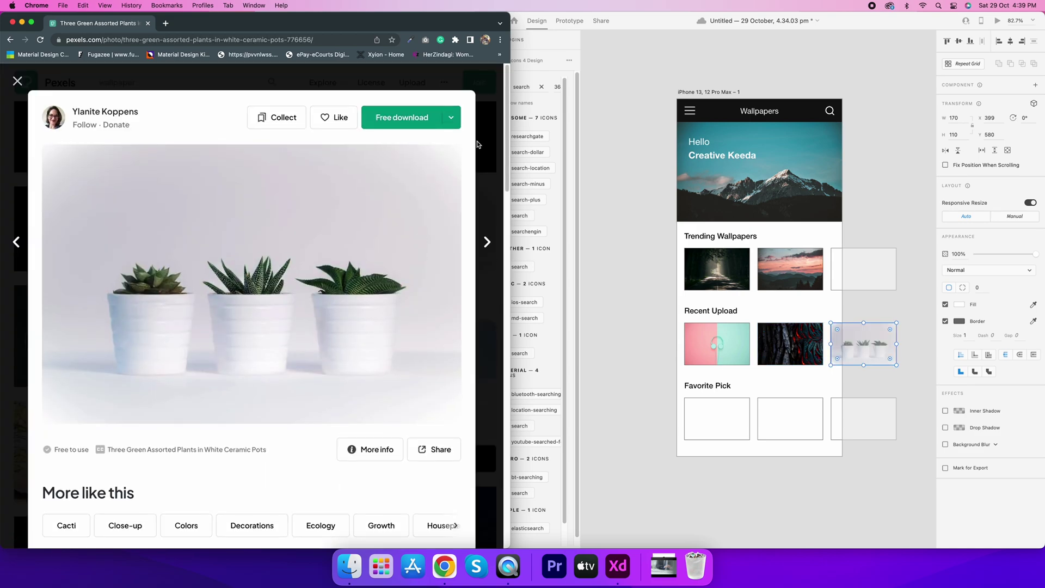
pyautogui.click(502, 119)
# Fill the third "Trending Wallpapers" placeholder with the "Snow-coated Rocky Mountains" photo and return to the search results
pyautogui.scroll(-1, 305, 282)
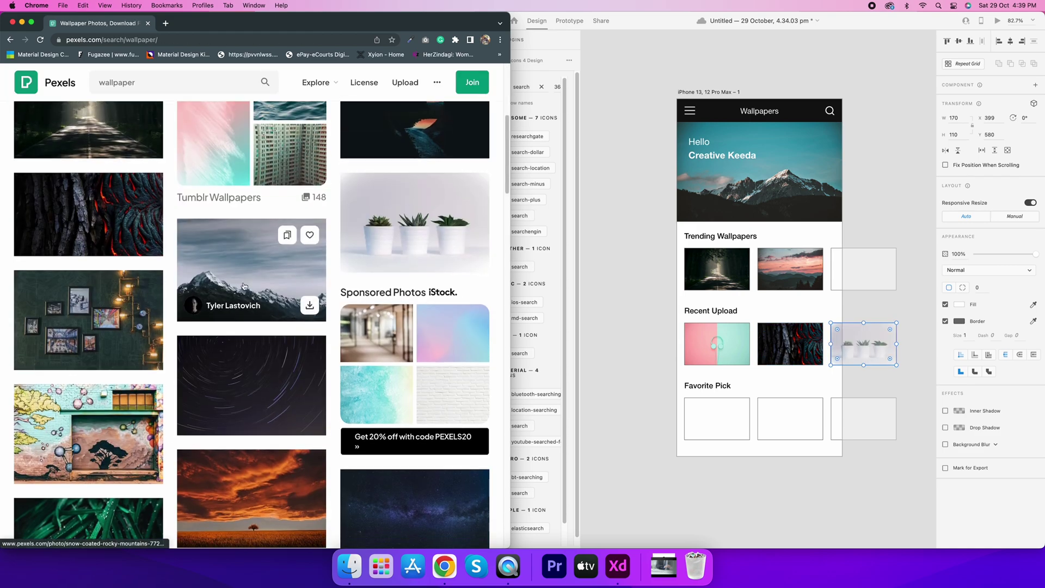
pyautogui.click(243, 286)
pyautogui.moveTo(273, 317); pyautogui.dragTo(863, 269)
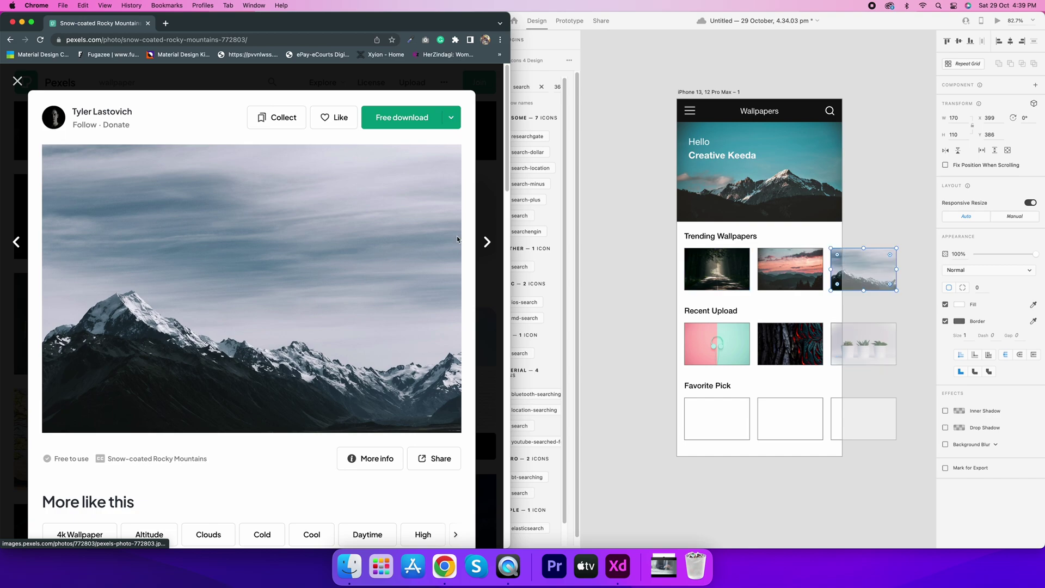
pyautogui.click(489, 143)
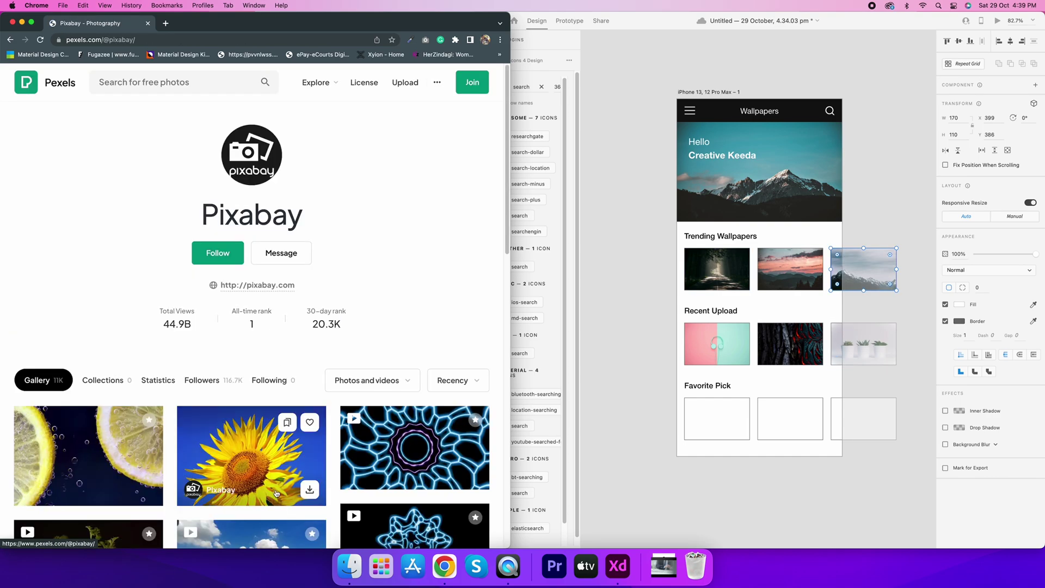
pyautogui.click(12, 40)
# Fill the first "Favorite Pick" placeholder with the photo of a lone tree under an orange sunset sky
pyautogui.click(227, 286)
pyautogui.moveTo(226, 287); pyautogui.dragTo(716, 418)
pyautogui.press('Escape')
# Fill the second "Favorite Pick" placeholder with the dark blue starry night sky photo
pyautogui.click(423, 312)
pyautogui.moveTo(423, 312); pyautogui.dragTo(789, 418)
pyautogui.press('Escape')
# Fill the third "Favorite Pick" placeholder with the "Brown and Green Grass Field during Sunset" photo
pyautogui.click(409, 419)
pyautogui.moveTo(409, 420); pyautogui.dragTo(843, 418)
pyautogui.click(770, 508)
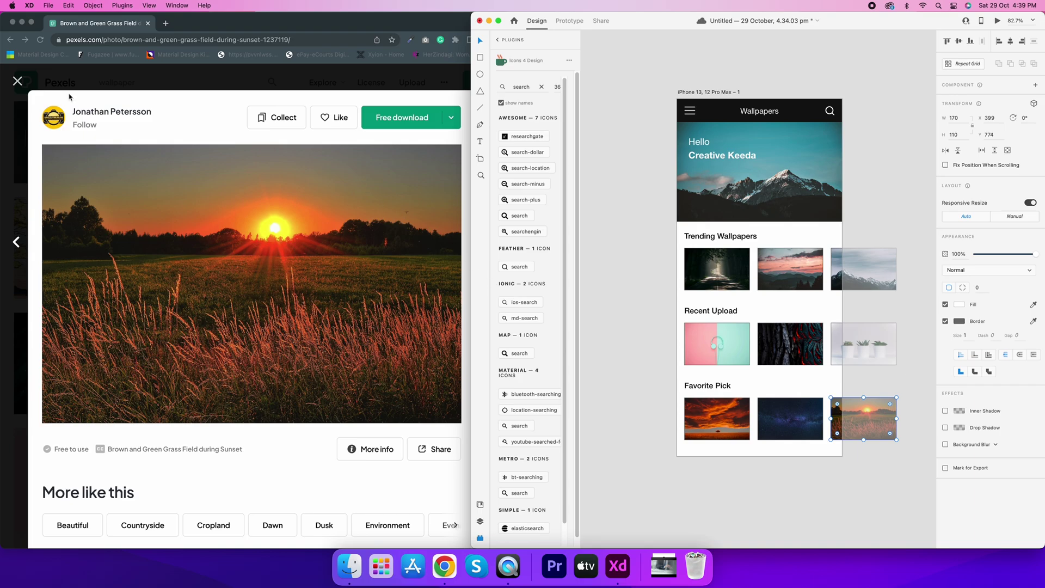
# Minimize the browser, widen the design window to the full screen and hide the plugins list
pyautogui.click(18, 80)
pyautogui.click(17, 80)
pyautogui.click(21, 22)
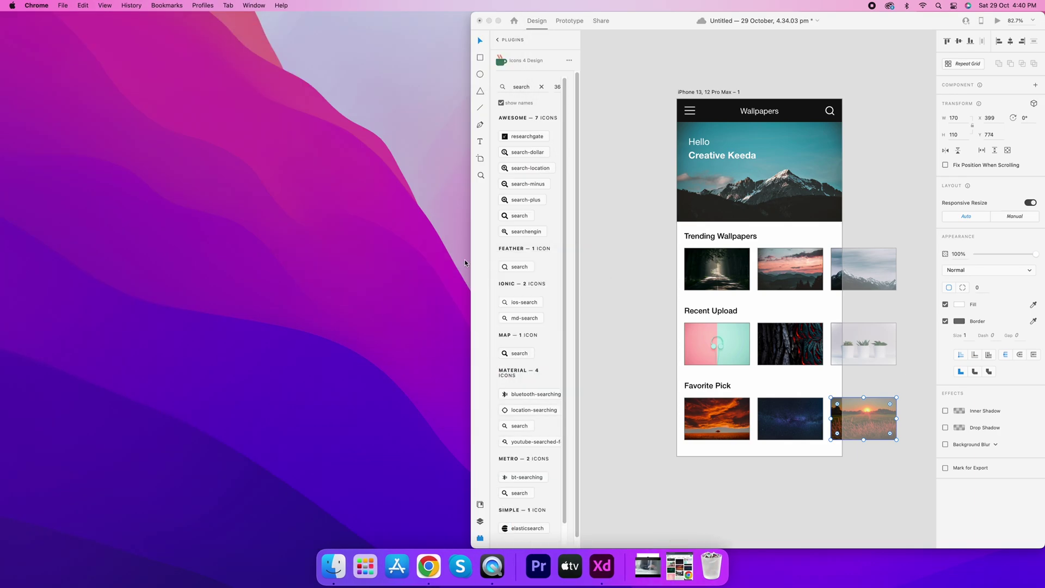
pyautogui.moveTo(471, 253); pyautogui.dragTo(10, 249)
pyautogui.click(9, 538)
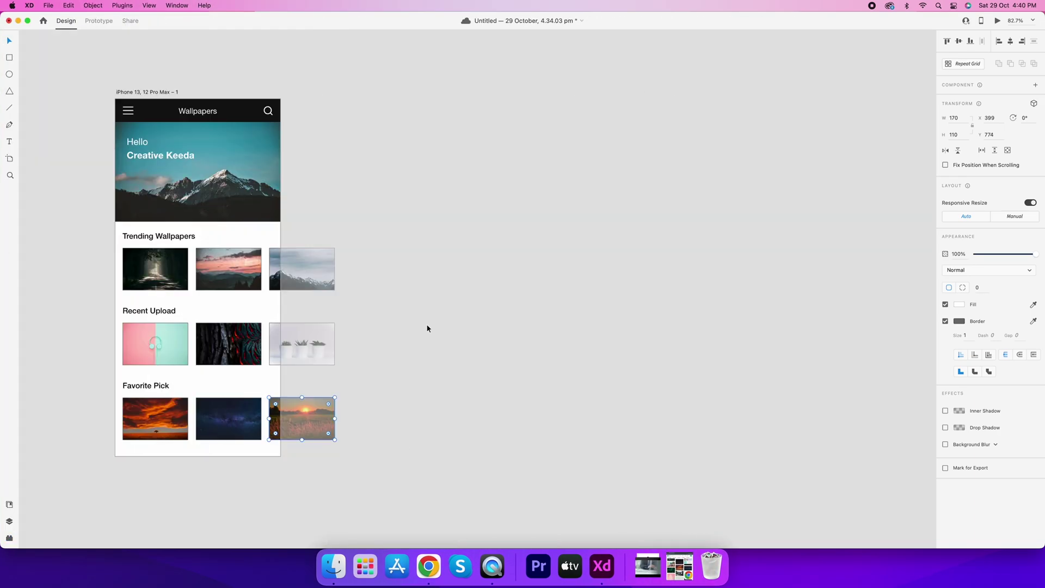
# Remove the border from all nine wallpaper images in the three sections
pyautogui.moveTo(426, 327); pyautogui.dragTo(746, 303)
pyautogui.scroll(2, 403, 286)
pyautogui.moveTo(385, 248); pyautogui.dragTo(663, 266)
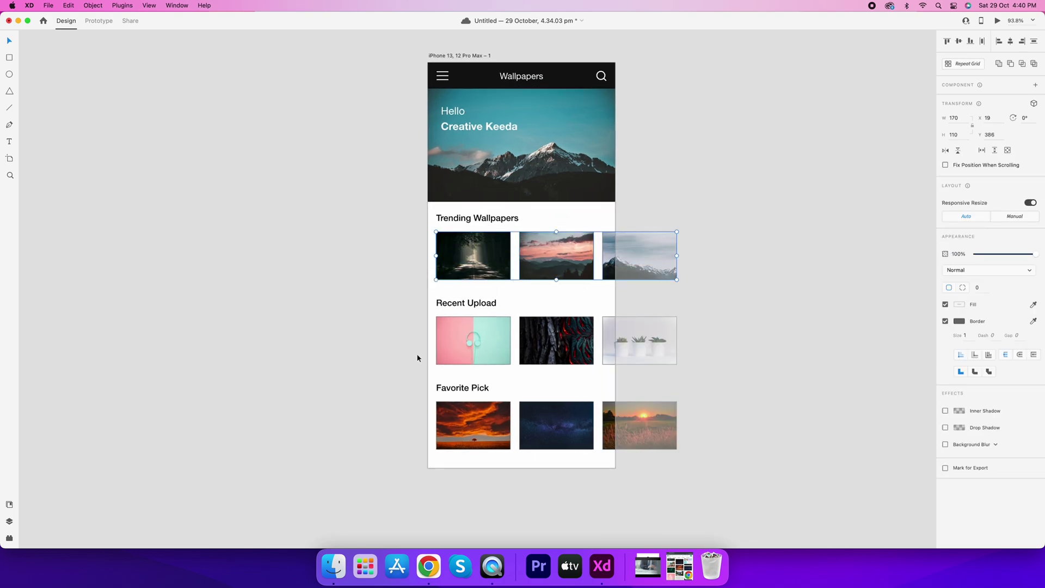
pyautogui.moveTo(417, 357); pyautogui.dragTo(642, 343)
pyautogui.moveTo(416, 420); pyautogui.dragTo(672, 433)
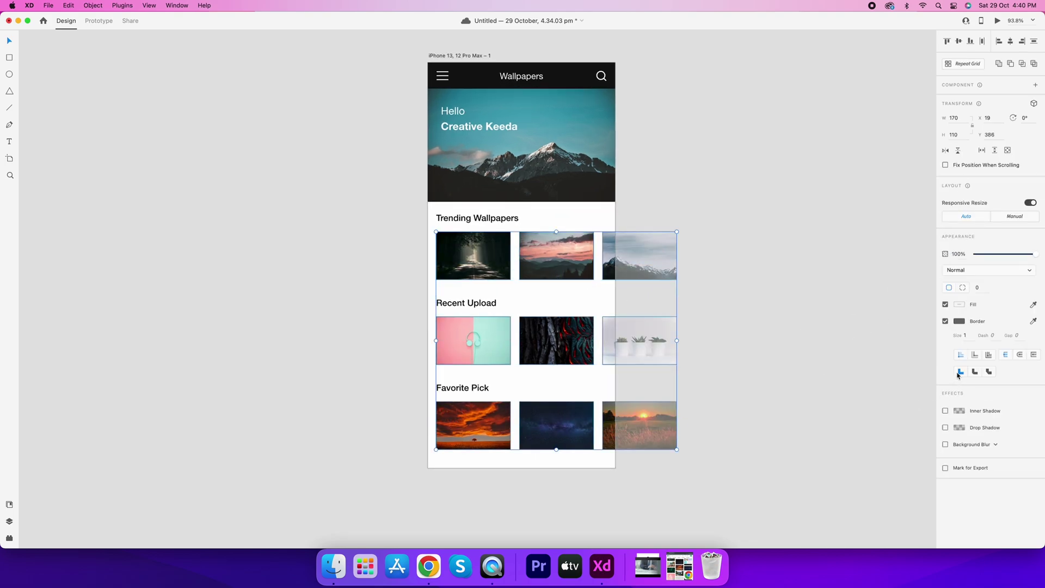
pyautogui.click(481, 314)
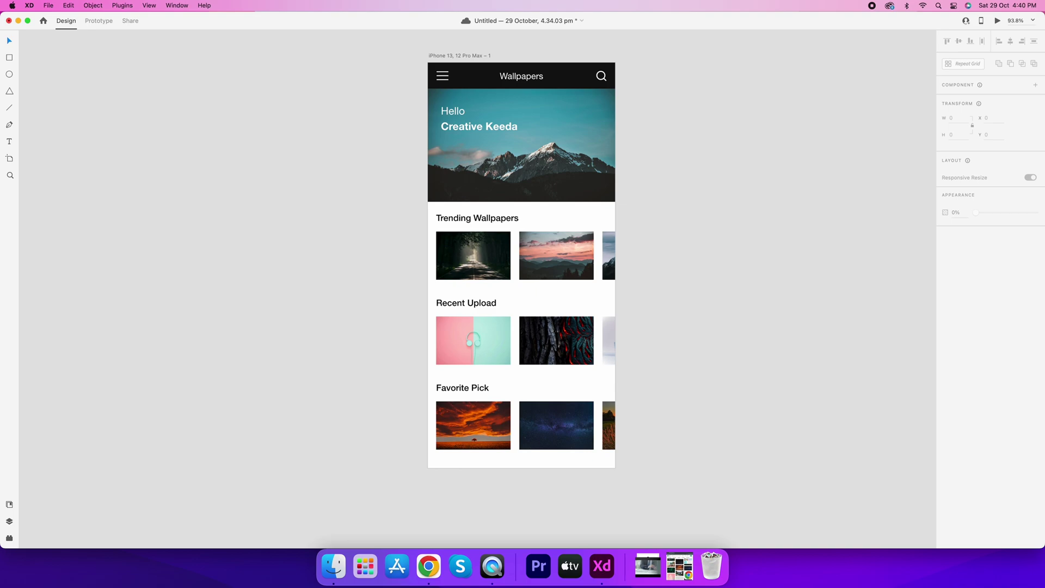
pyautogui.click(498, 271)
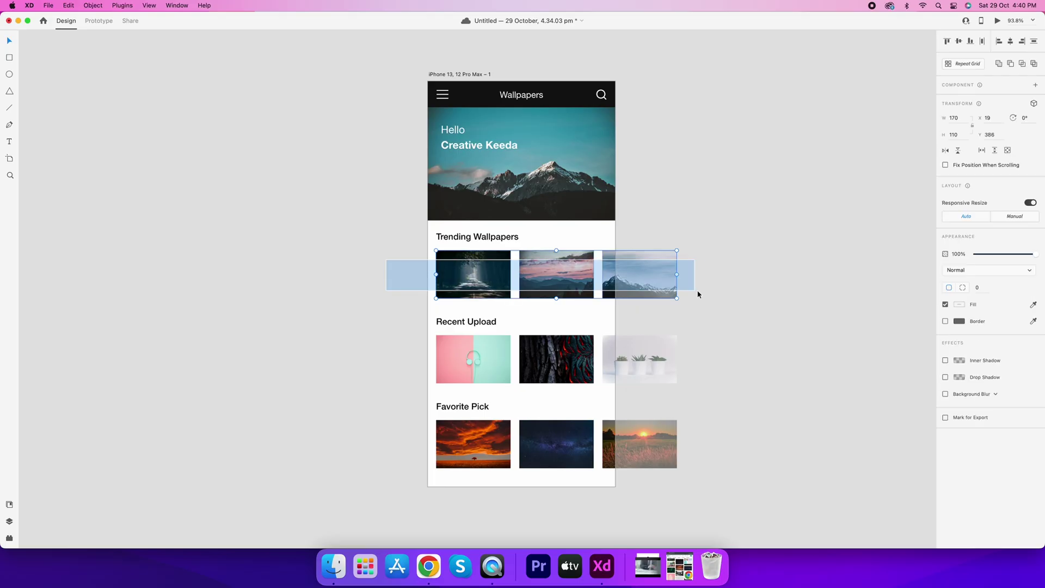
pyautogui.click(981, 150)
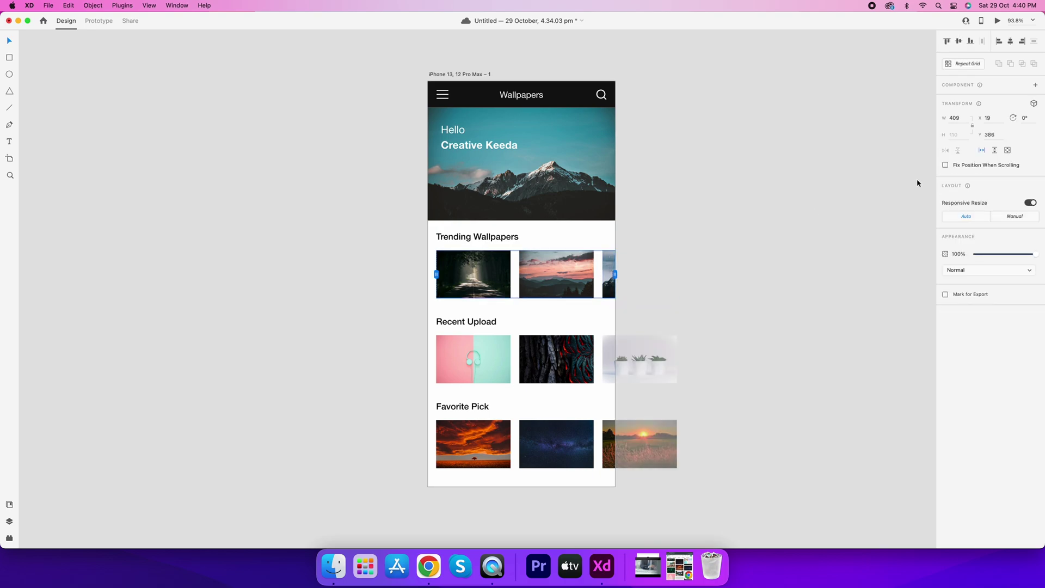
pyautogui.click(1006, 150)
pyautogui.click(1007, 151)
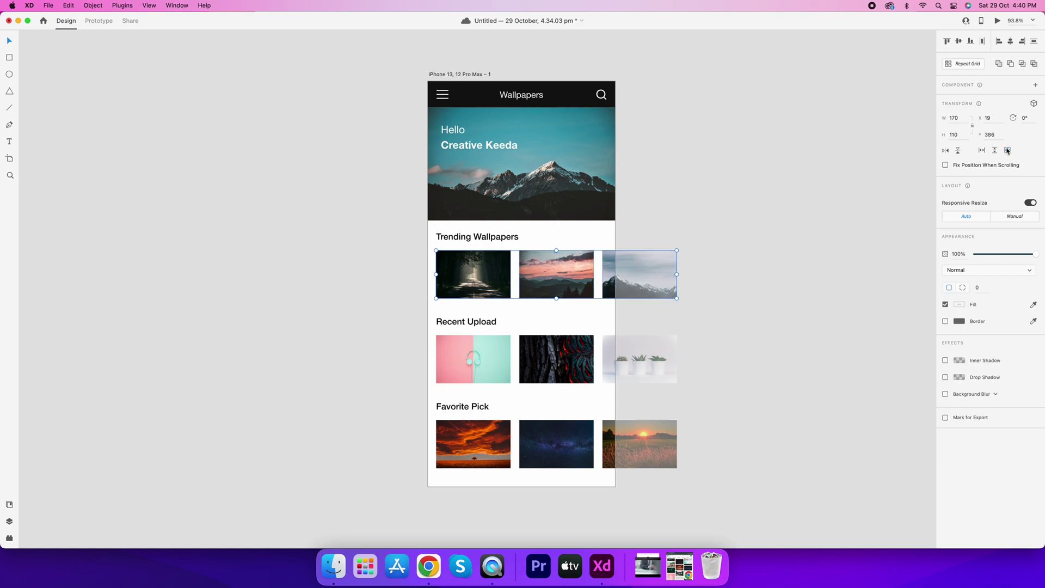
# Turn the Trending Wallpapers, Recent Upload and Favorite Pick image rows into separate horizontal scroll groups
pyautogui.click(457, 288)
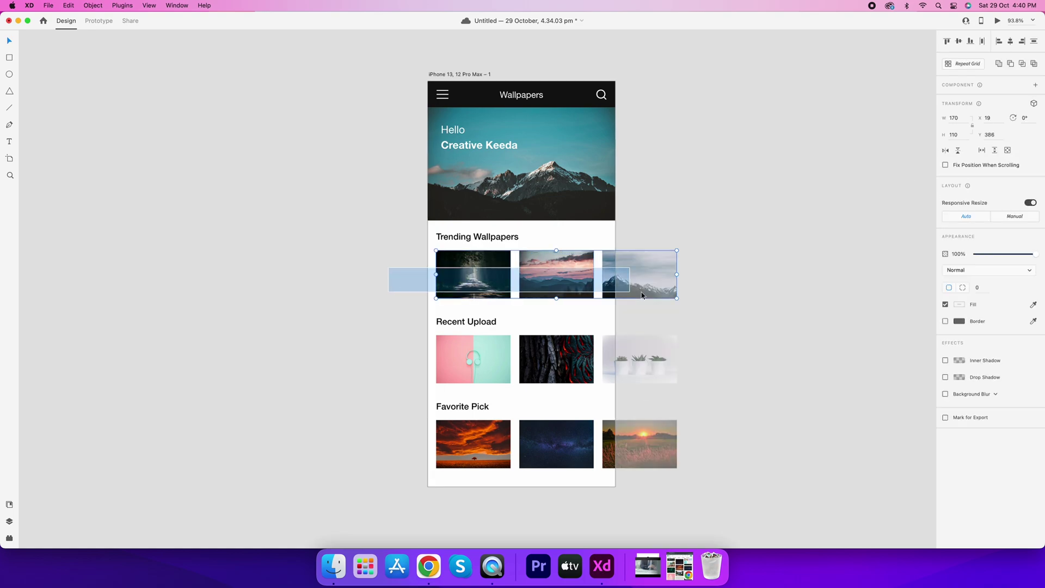
pyautogui.click(982, 151)
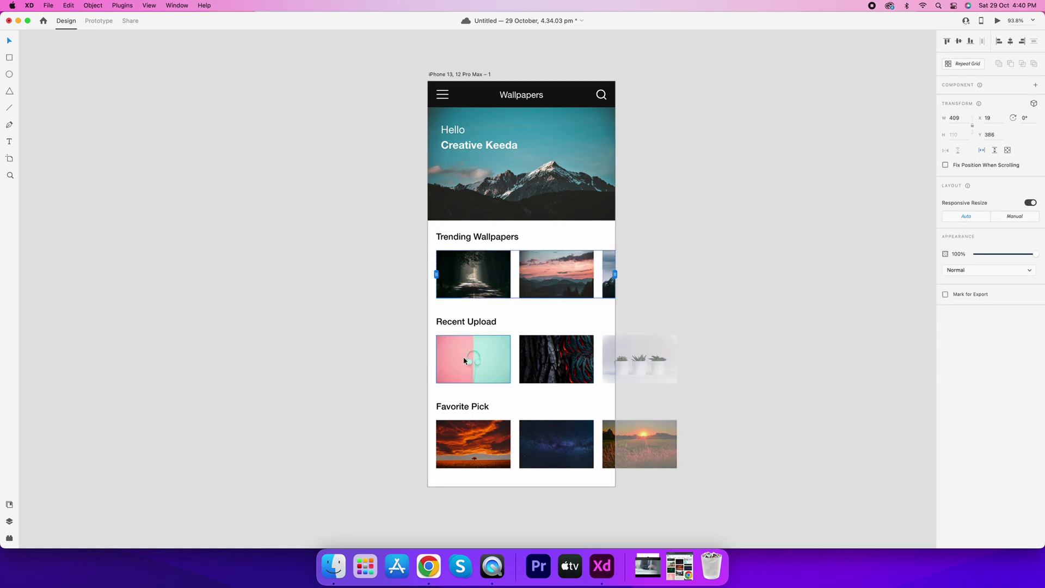
pyautogui.click(467, 359)
pyautogui.click(982, 151)
pyautogui.click(508, 449)
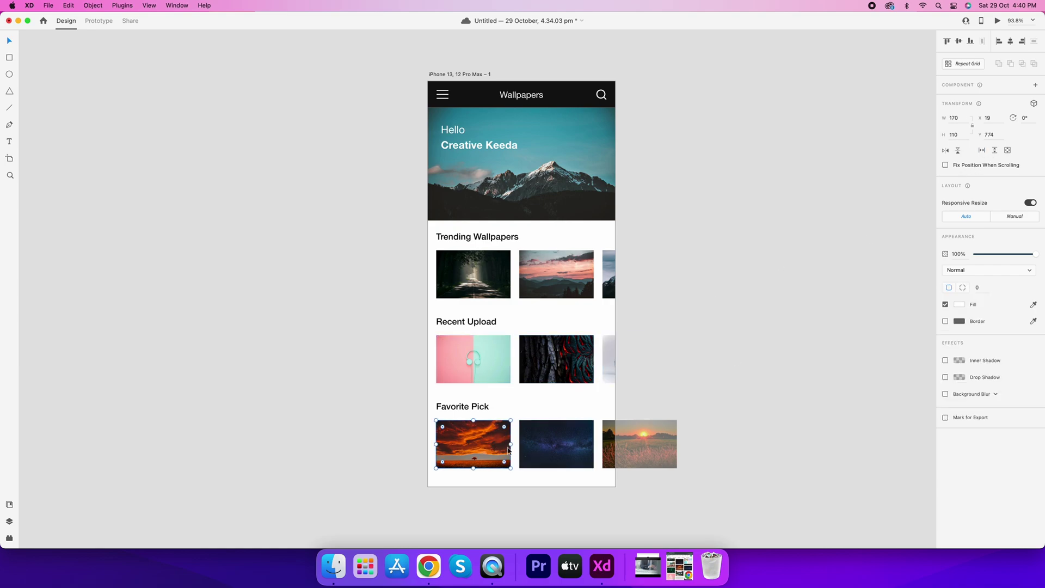
pyautogui.click(982, 152)
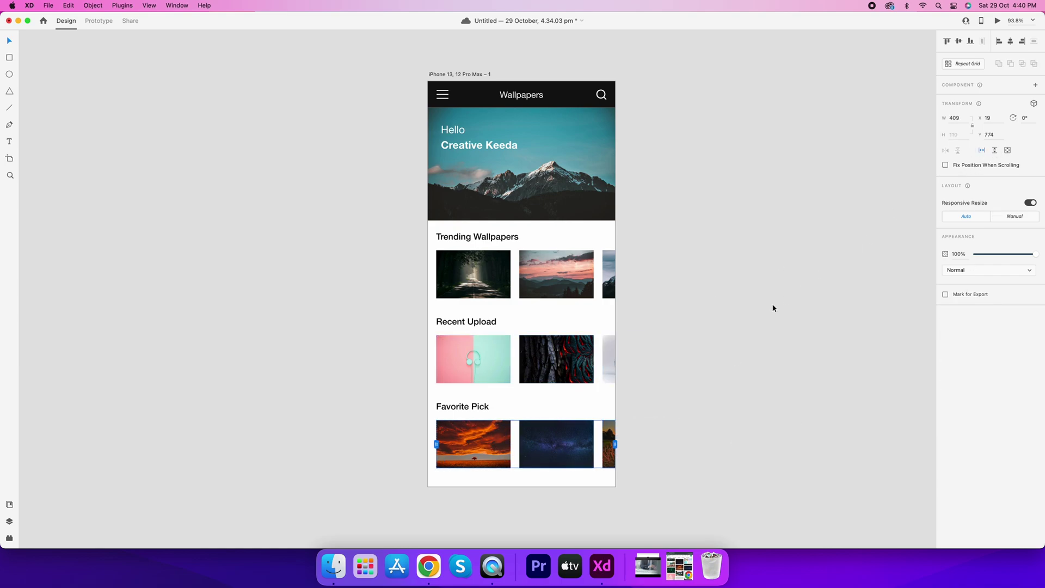
# Extend the left edge of all three scroll groups to the artboard edge at X 0, making each 428 wide
pyautogui.click(441, 279)
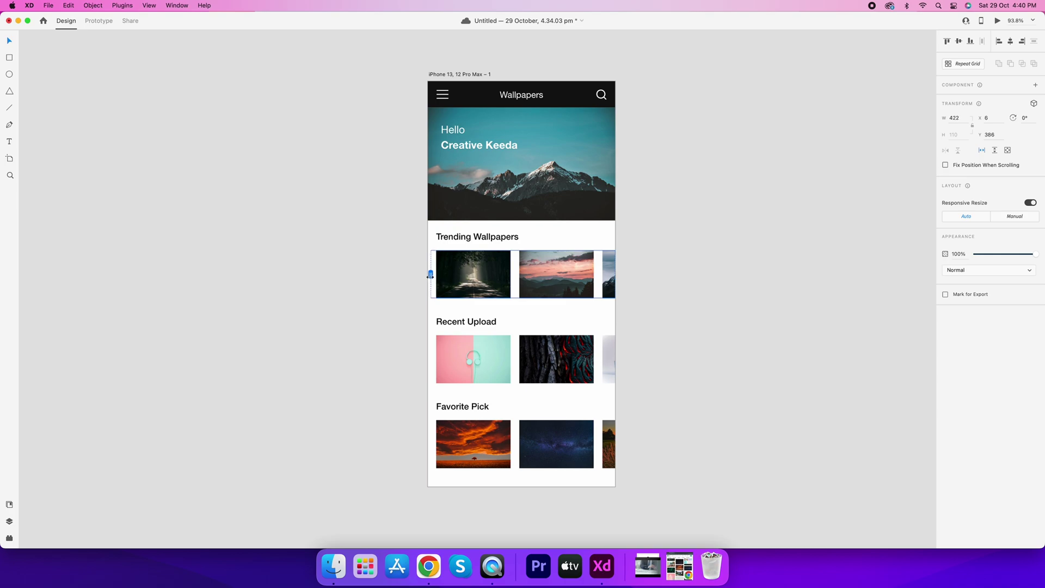
pyautogui.click(438, 356)
pyautogui.click(439, 434)
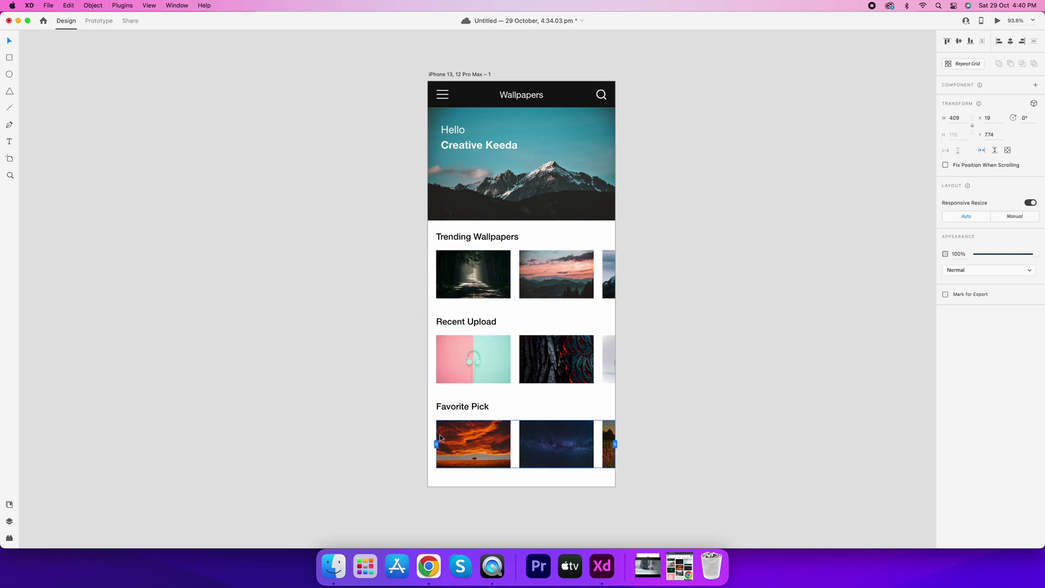
pyautogui.moveTo(436, 444); pyautogui.dragTo(427, 444)
pyautogui.click(469, 370)
pyautogui.click(569, 278)
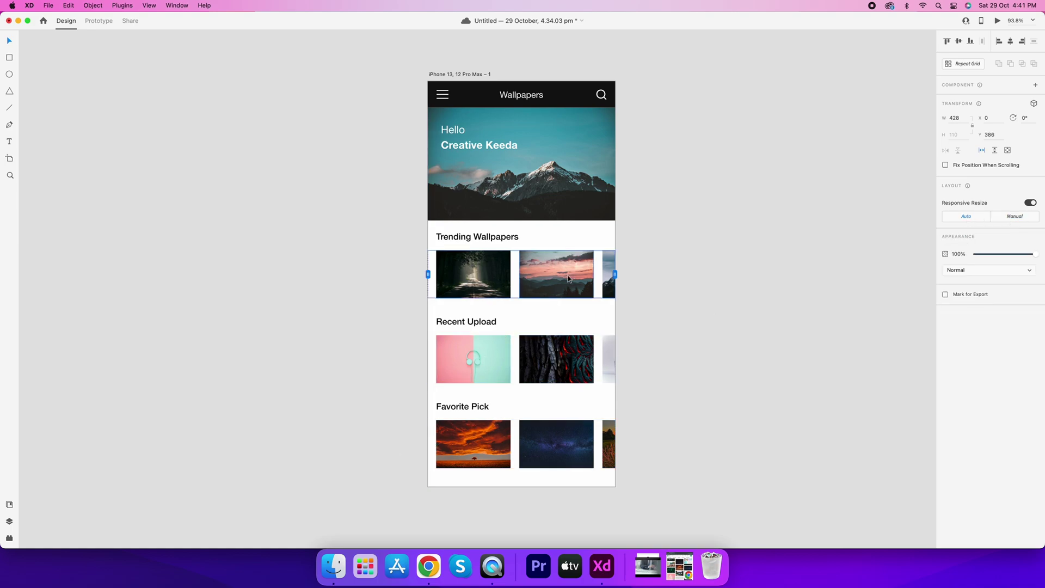
# Preview the screen, test horizontal scrolling of the three image rows and close the preview
pyautogui.press('super+Return')
pyautogui.moveTo(497, 256); pyautogui.dragTo(342, 248)
pyautogui.moveTo(465, 325); pyautogui.dragTo(393, 328)
pyautogui.moveTo(471, 401); pyautogui.dragTo(436, 405)
pyautogui.moveTo(381, 327); pyautogui.dragTo(447, 321)
pyautogui.moveTo(422, 243); pyautogui.dragTo(344, 237)
pyautogui.click(344, 20)
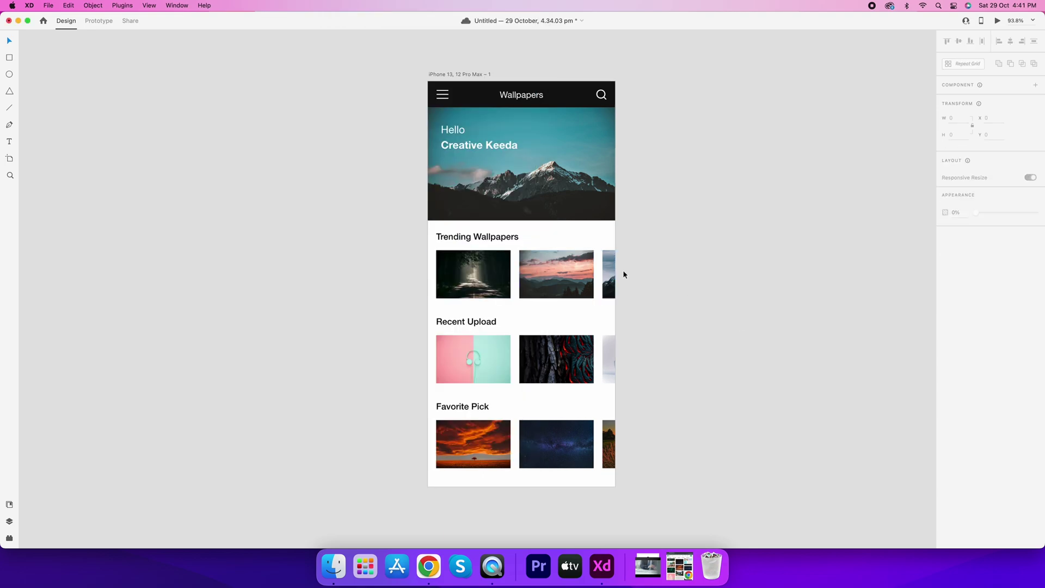
# Add a 24 by 64 spacer rectangle with 0% opacity after the last image inside the Trending Wallpapers scroll group
pyautogui.doubleClick(617, 294)
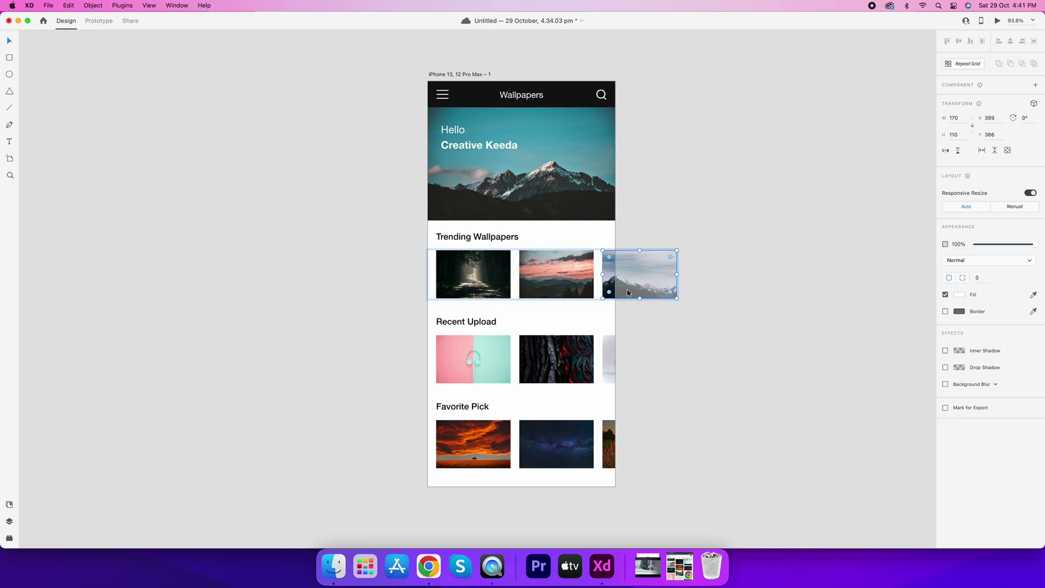
pyautogui.click(574, 287)
pyautogui.press('Escape')
pyautogui.doubleClick(607, 276)
pyautogui.moveTo(677, 263); pyautogui.dragTo(689, 290)
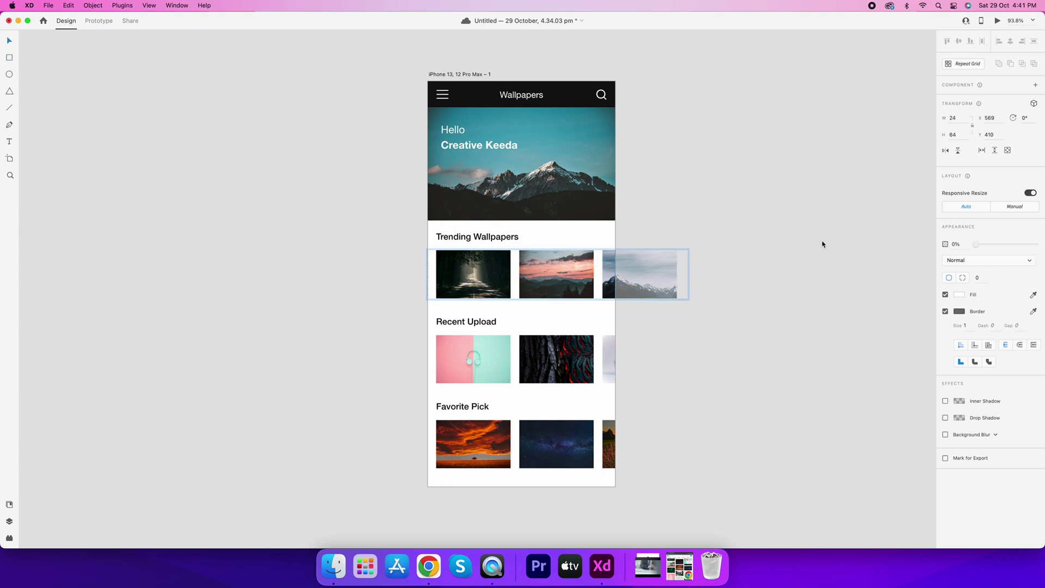
# Paste copies of the transparent spacer after the last images inside the Recent Upload and Favorite Pick scroll groups
pyautogui.click(604, 345)
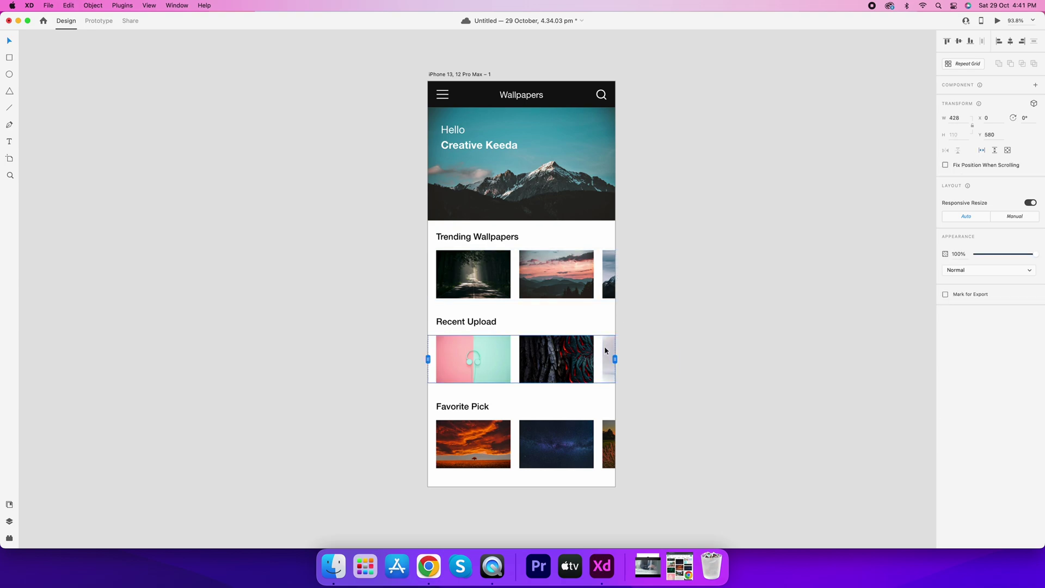
pyautogui.press('super+v')
pyautogui.moveTo(520, 297); pyautogui.dragTo(680, 370)
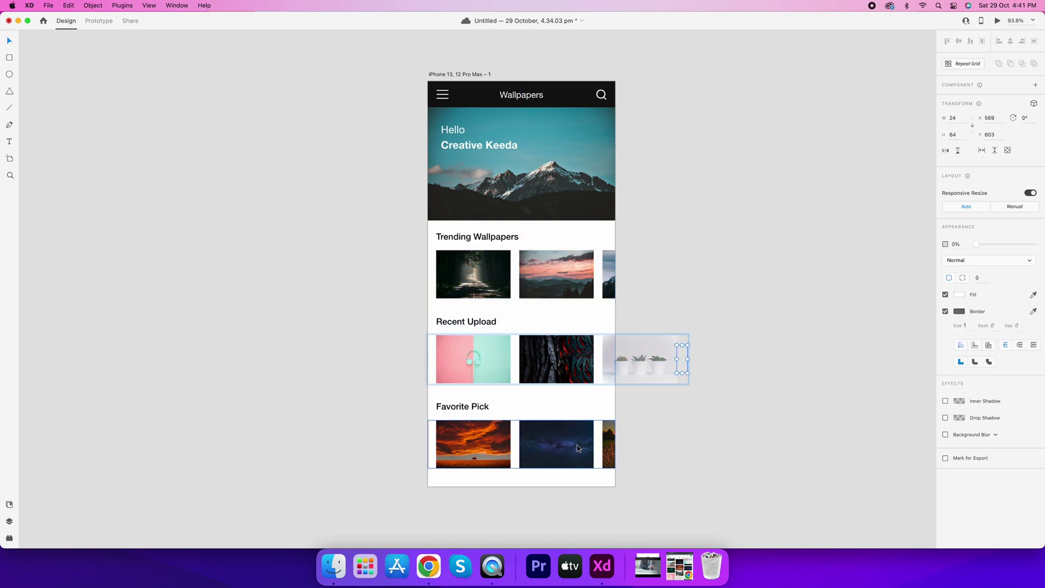
pyautogui.doubleClick(577, 445)
pyautogui.press('super+v')
pyautogui.moveTo(521, 297); pyautogui.dragTo(678, 462)
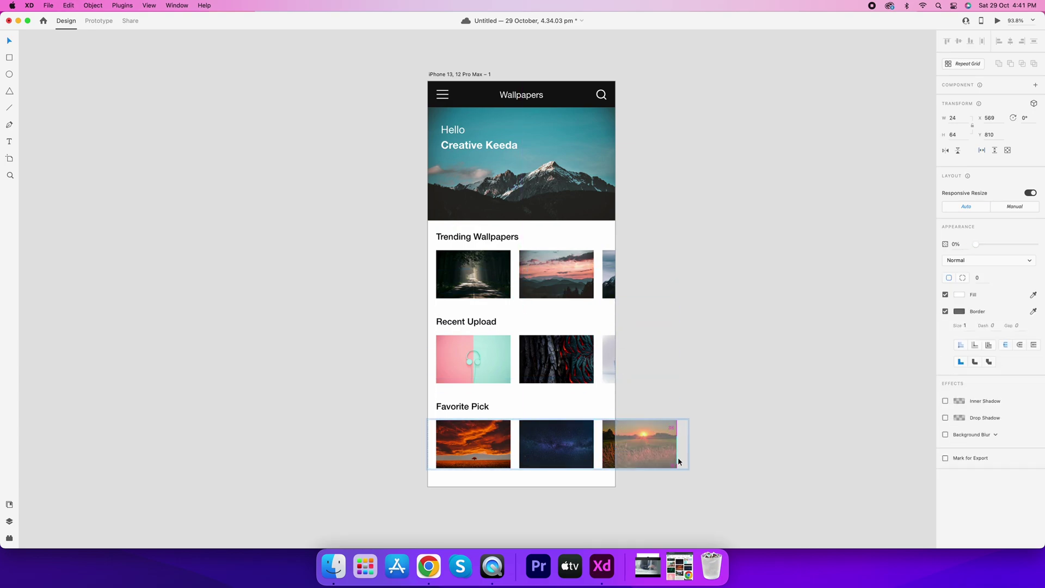
pyautogui.click(684, 385)
# Preview the screen in full-screen mode and test scrolling the three wallpaper rows back and forth
pyautogui.click(544, 283)
pyautogui.press('super+Return')
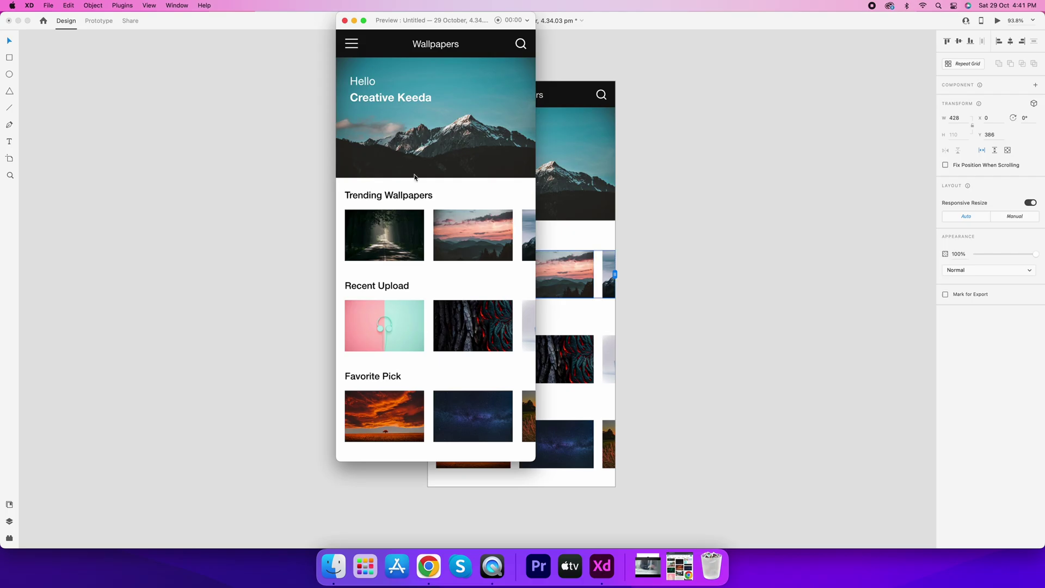
pyautogui.click(364, 21)
pyautogui.moveTo(569, 283); pyautogui.dragTo(465, 284)
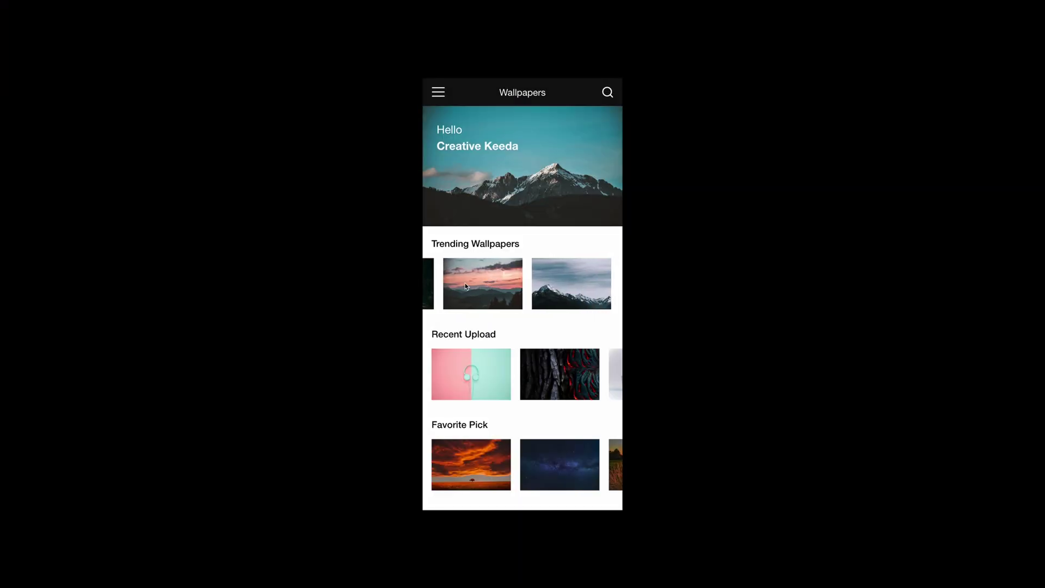
pyautogui.moveTo(539, 370); pyautogui.dragTo(462, 370)
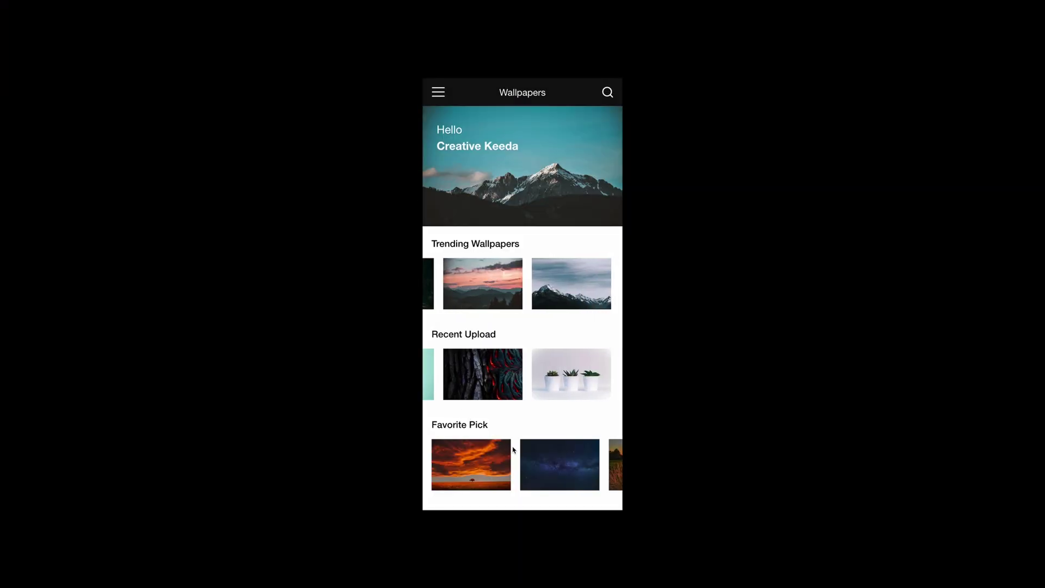
pyautogui.moveTo(513, 449); pyautogui.dragTo(610, 466)
pyautogui.moveTo(494, 391); pyautogui.dragTo(571, 390)
pyautogui.moveTo(488, 297); pyautogui.dragTo(636, 291)
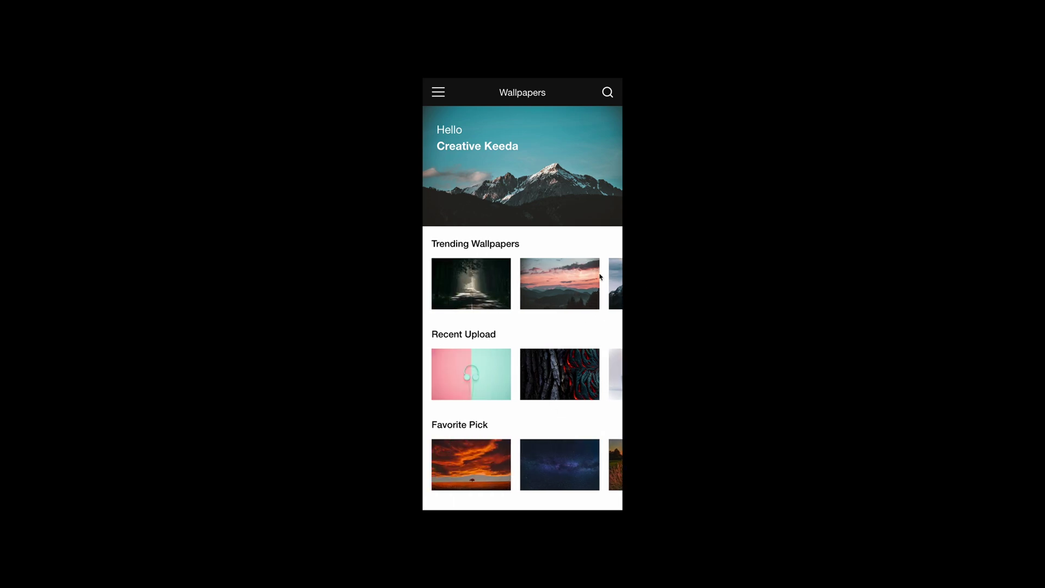